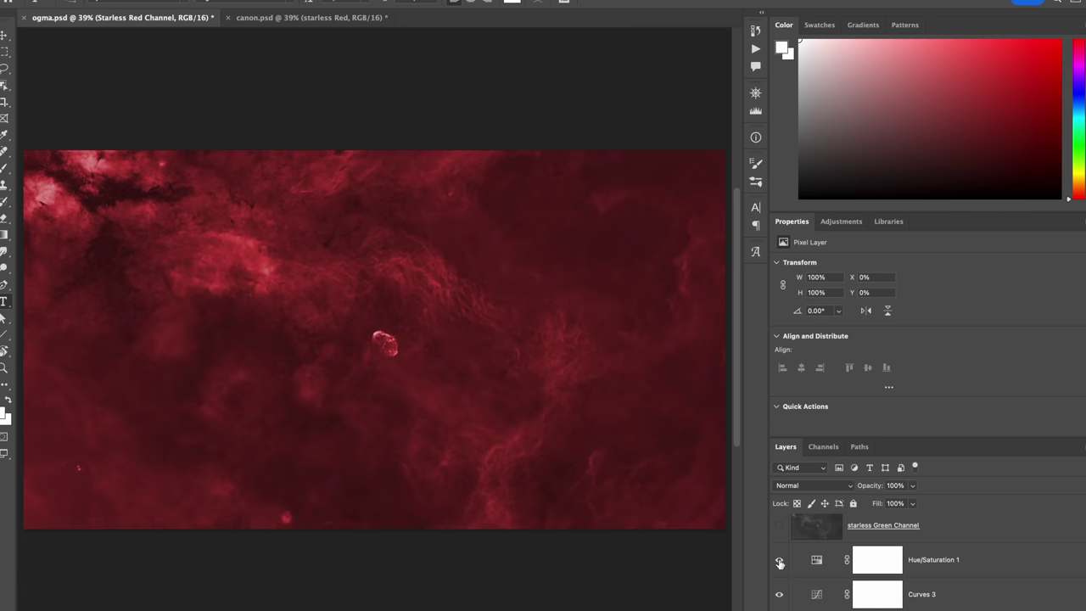
Step: Show the starless Green Channel layer, its clipped Curves 2 and Hue/Saturation 2 adjustments, and the Curves 1 layer in ogma.psd
click(898, 574)
scroll(849, 560, up, 2)
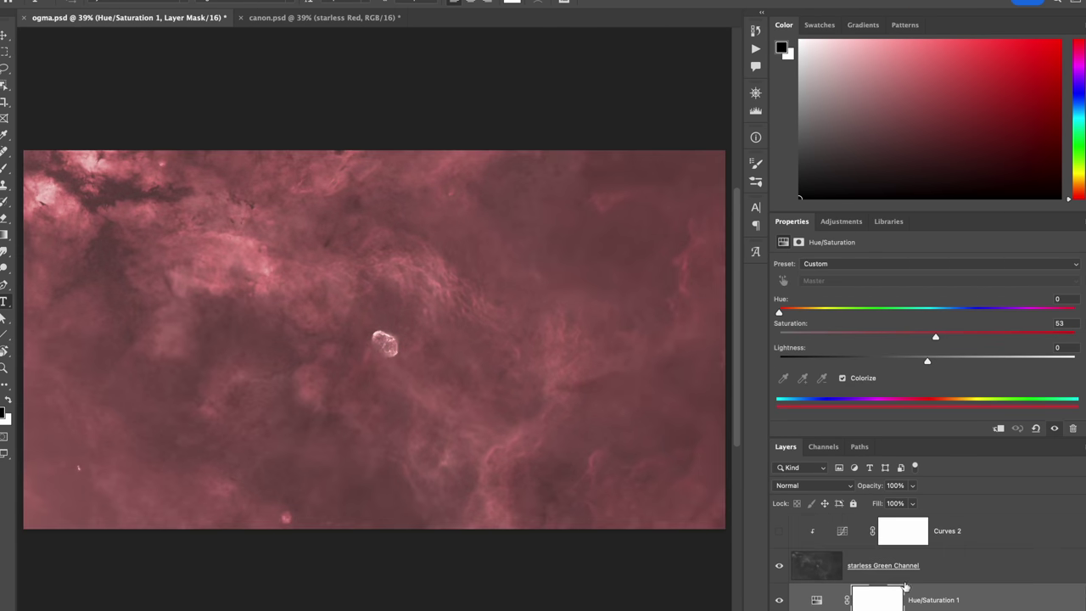
click(779, 566)
click(843, 532)
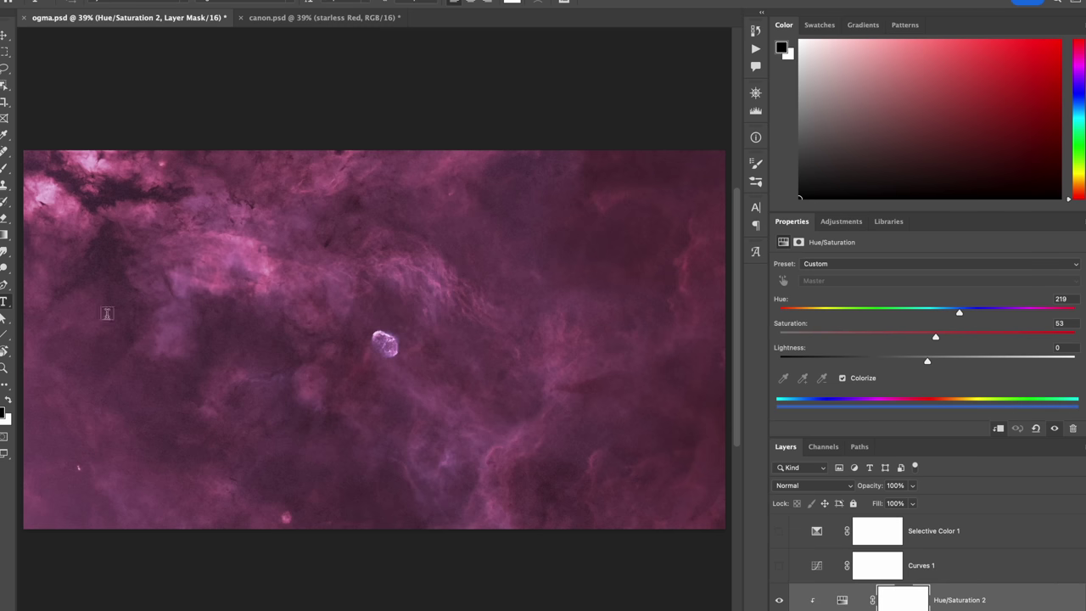
click(780, 565)
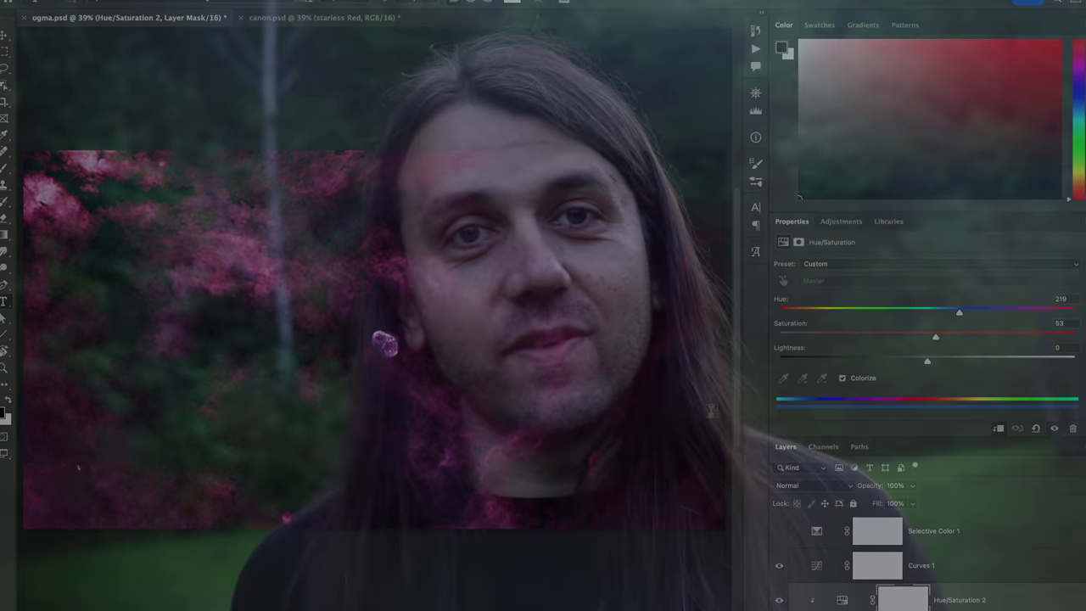
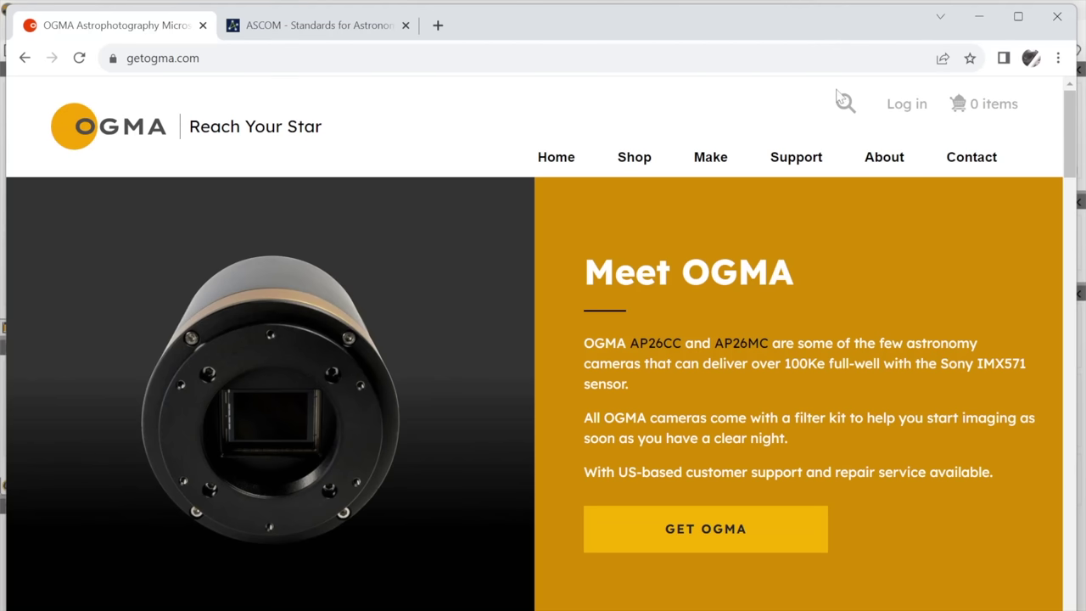
Step: Open the Drivers & Software page on the OGMA website in the browser and locate the OGMA ASCOM driver for Windows
mouse_move(801, 162)
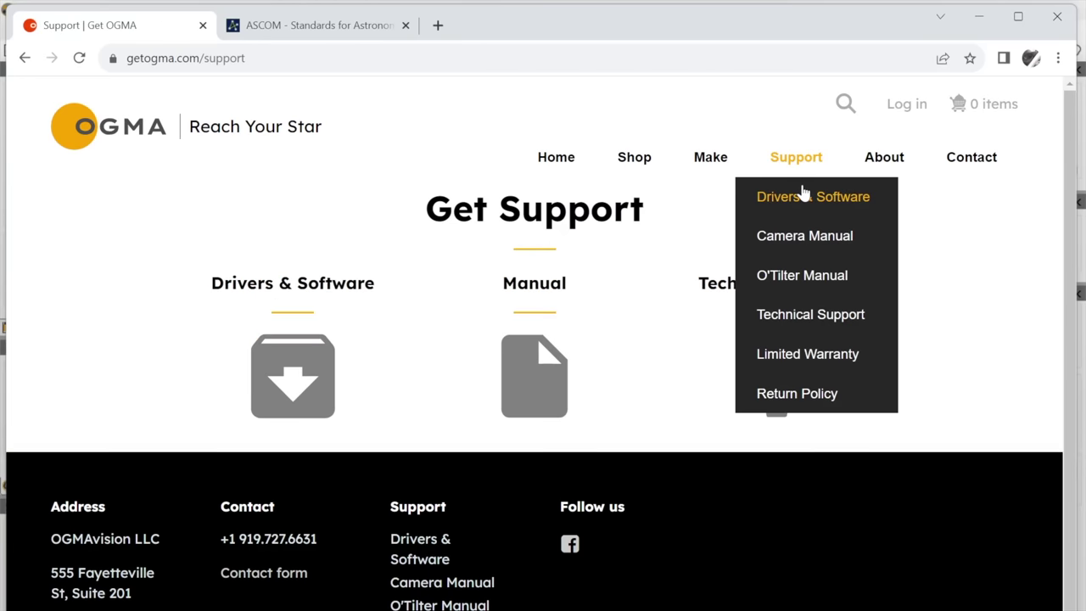
click(270, 287)
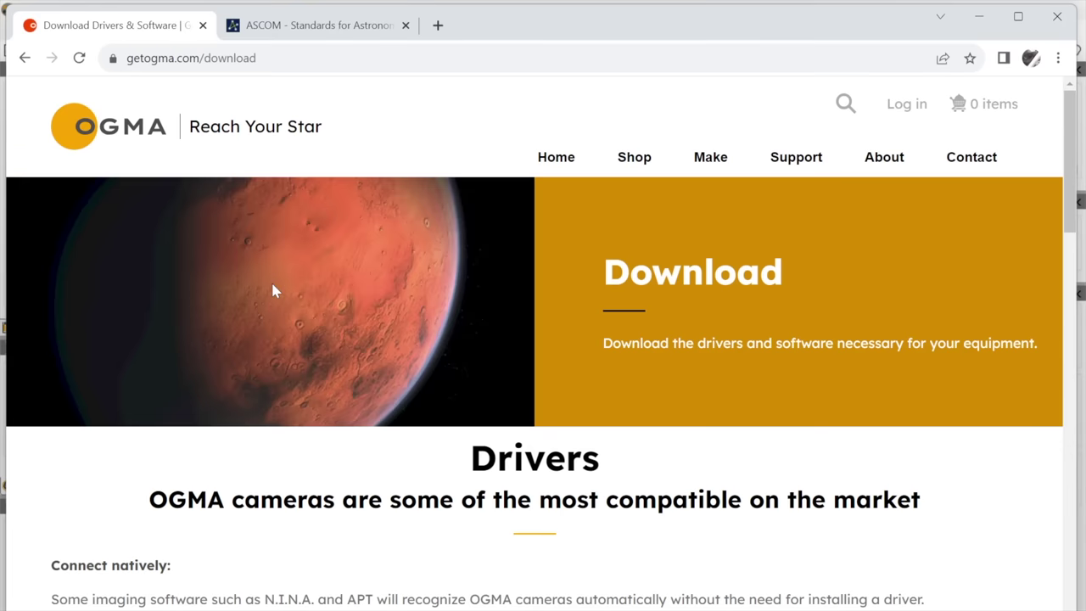
scroll(274, 290, down, 3)
scroll(273, 291, down, 3)
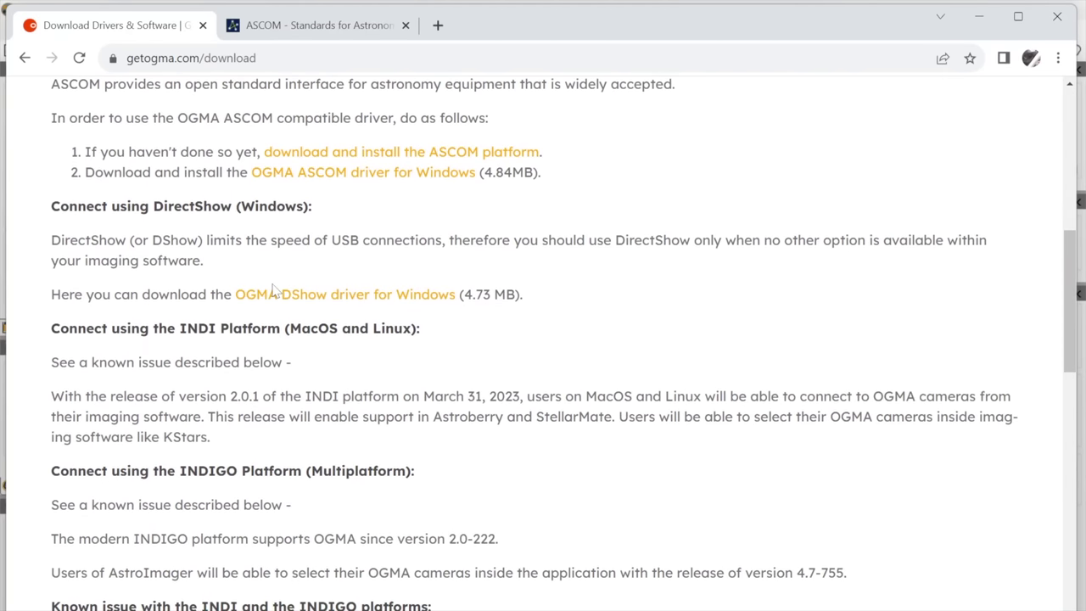
scroll(274, 290, up, 2)
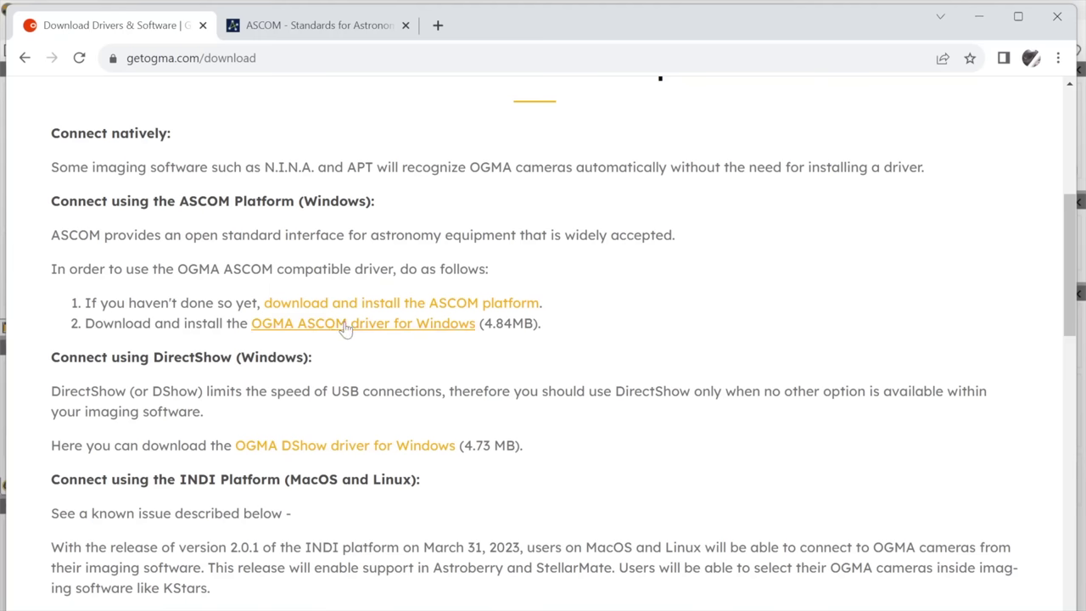
Step: Download ASCOM Platform 6.6SP1 from the ASCOM Standards site and return to the OGMA download page
click(343, 30)
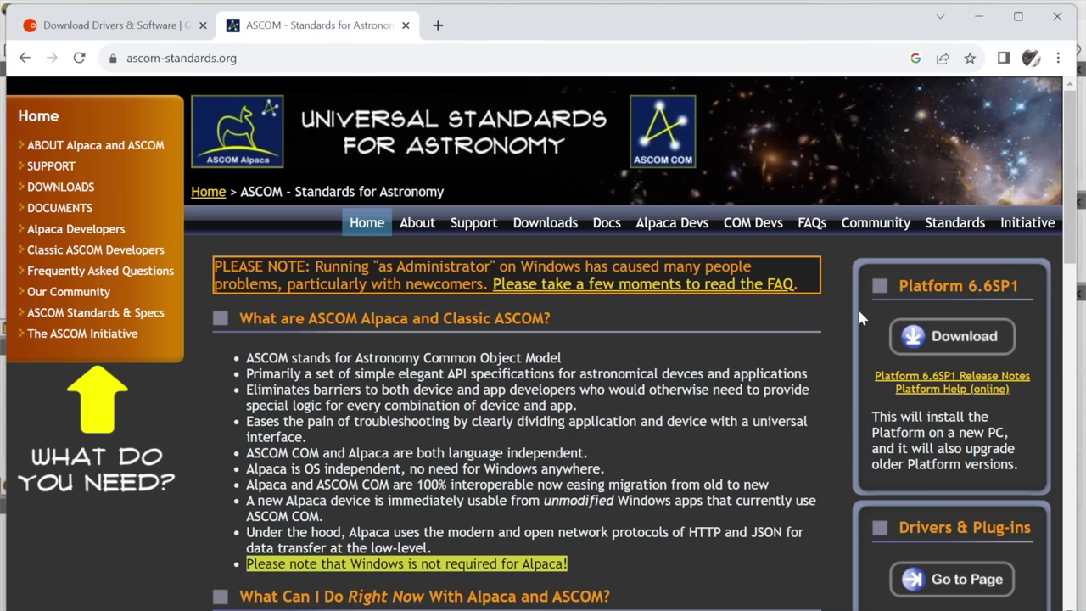
click(959, 344)
click(108, 27)
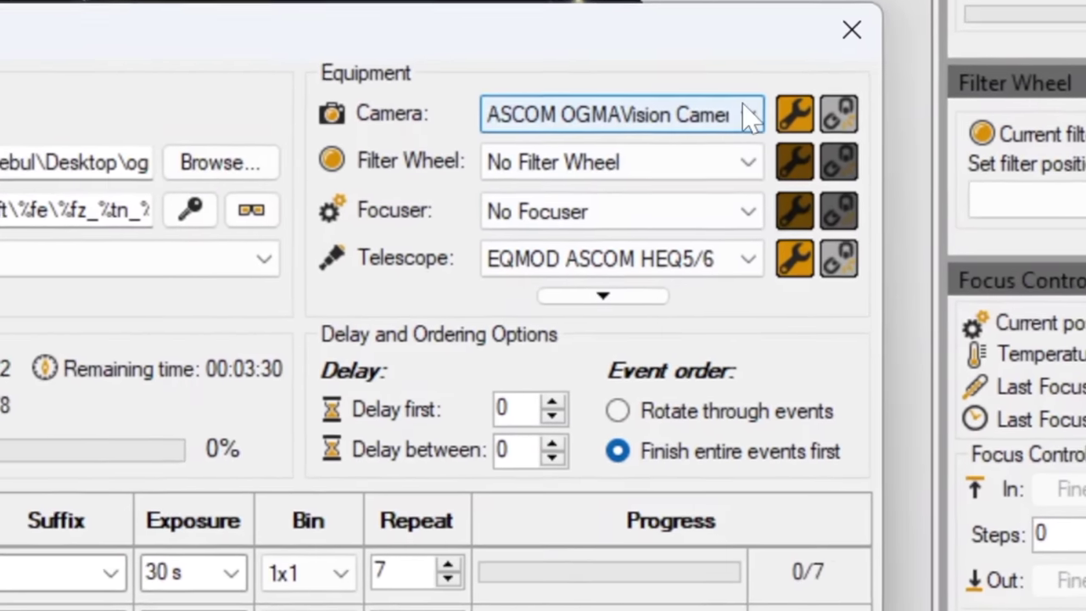
Step: In Sequence Generator Pro, select ASCOM OGMAVision Camera and configure the first Light event with no filter, 5 m exposure and 12 repeats
click(804, 216)
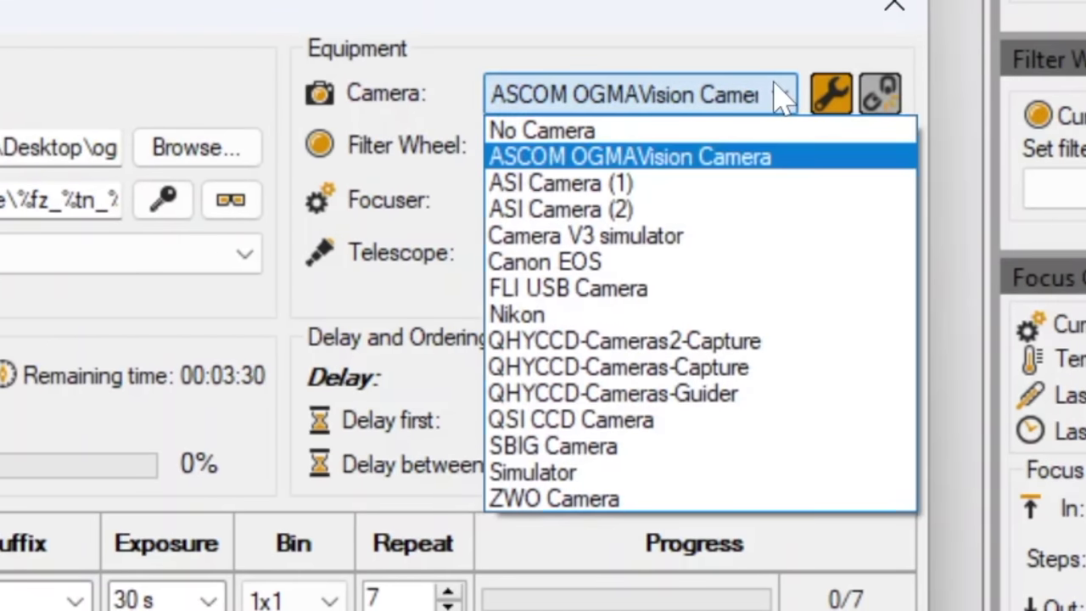
click(679, 157)
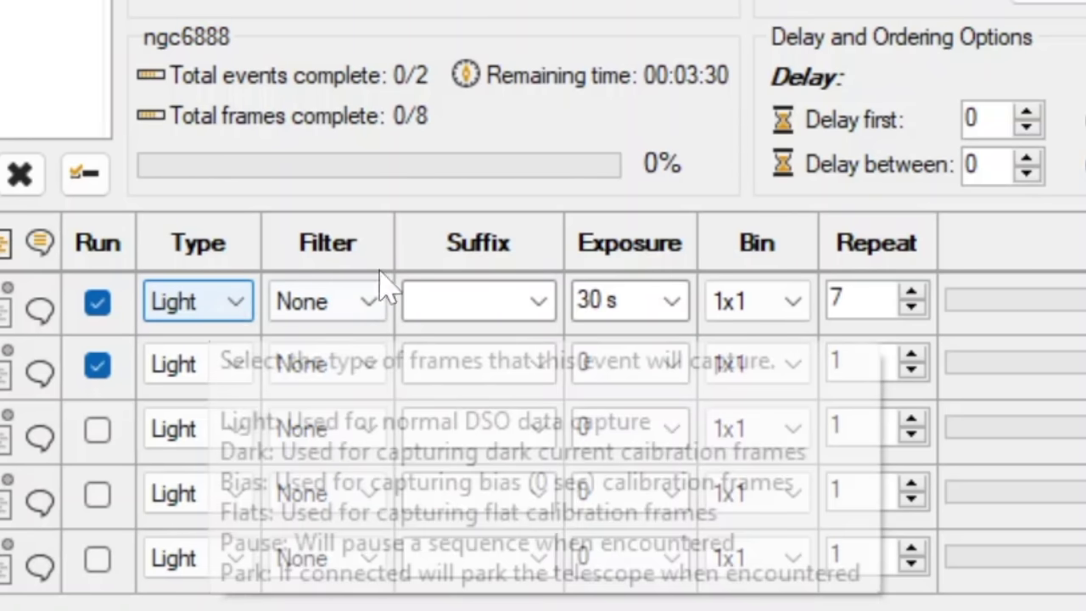
click(673, 302)
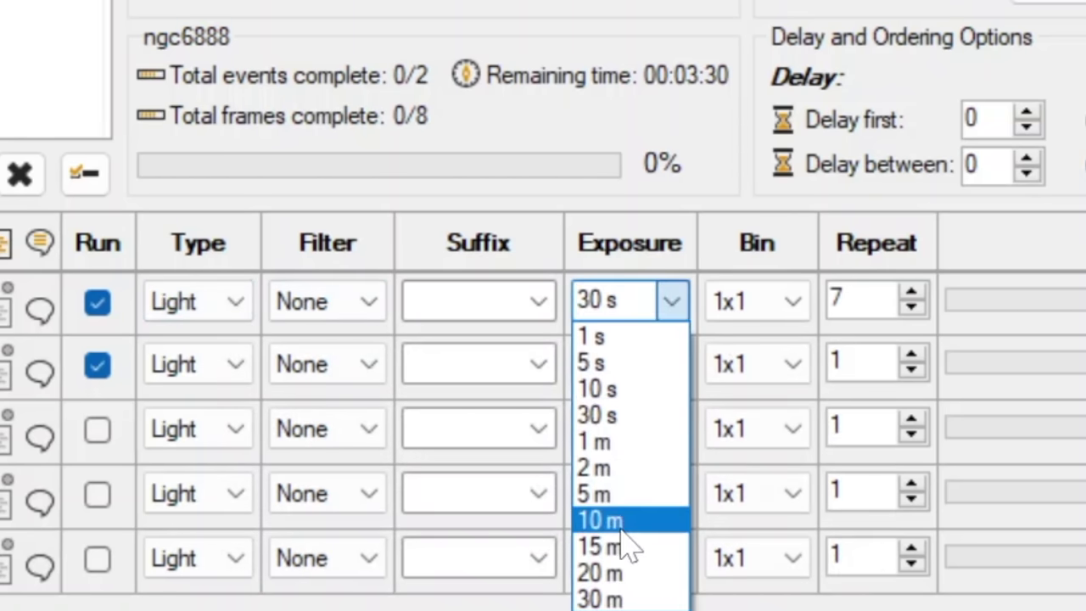
click(645, 496)
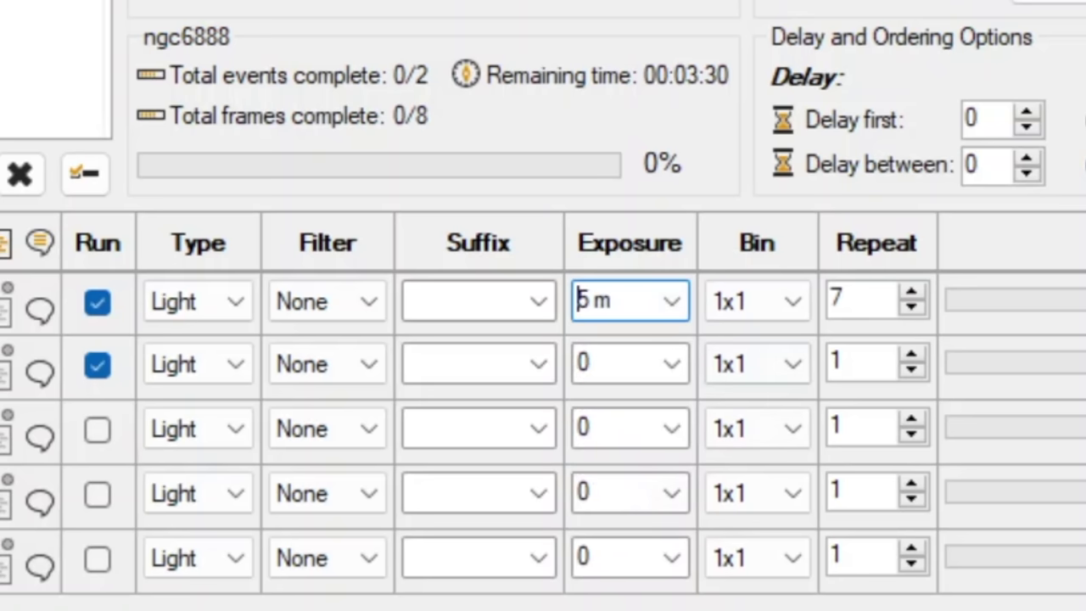
key(Tab)
text(12)
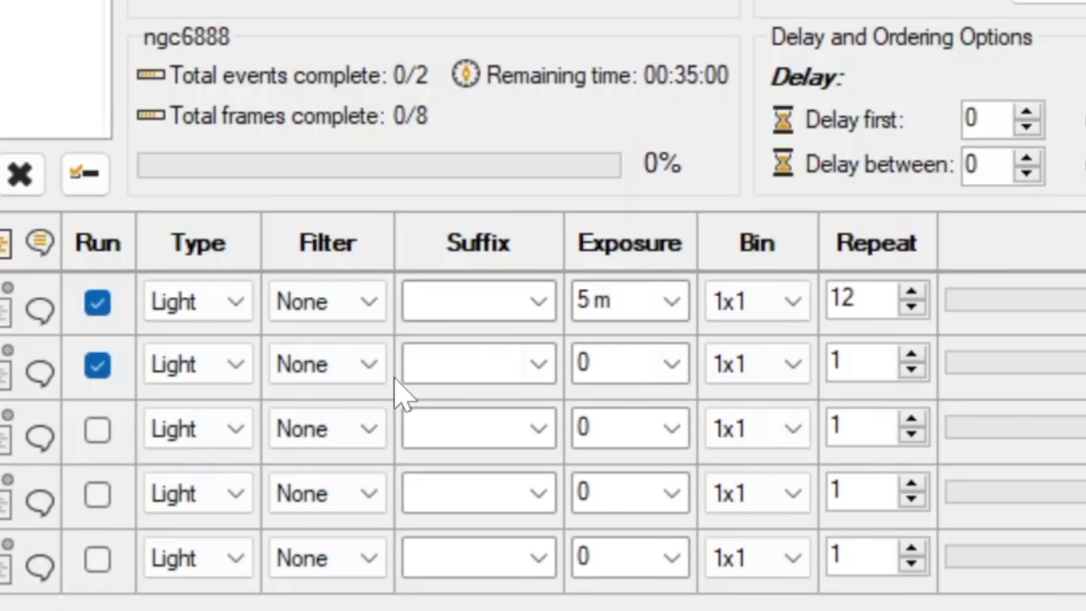
click(371, 307)
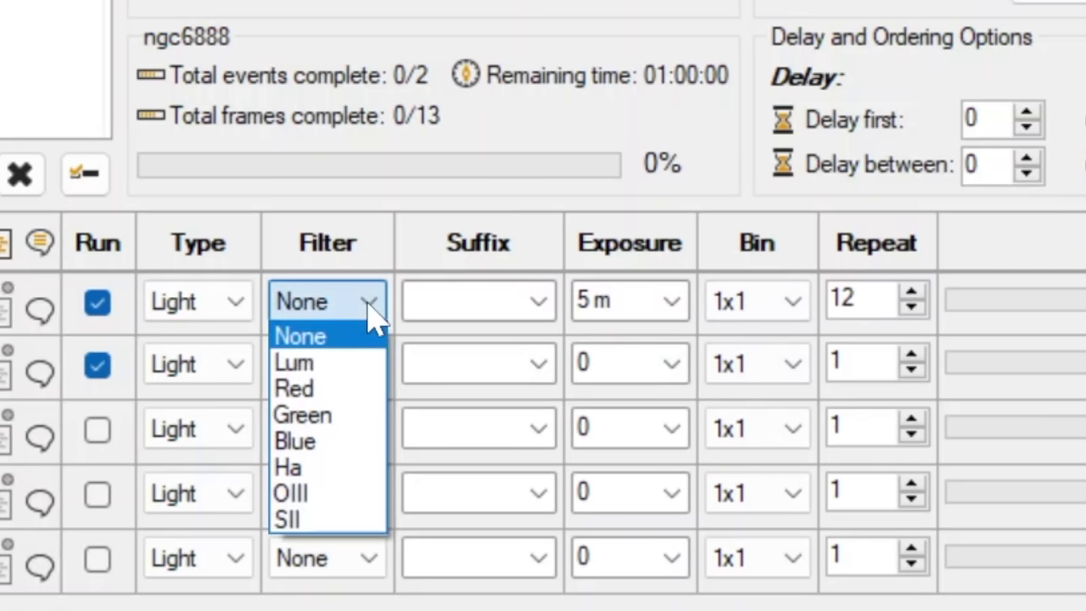
click(377, 321)
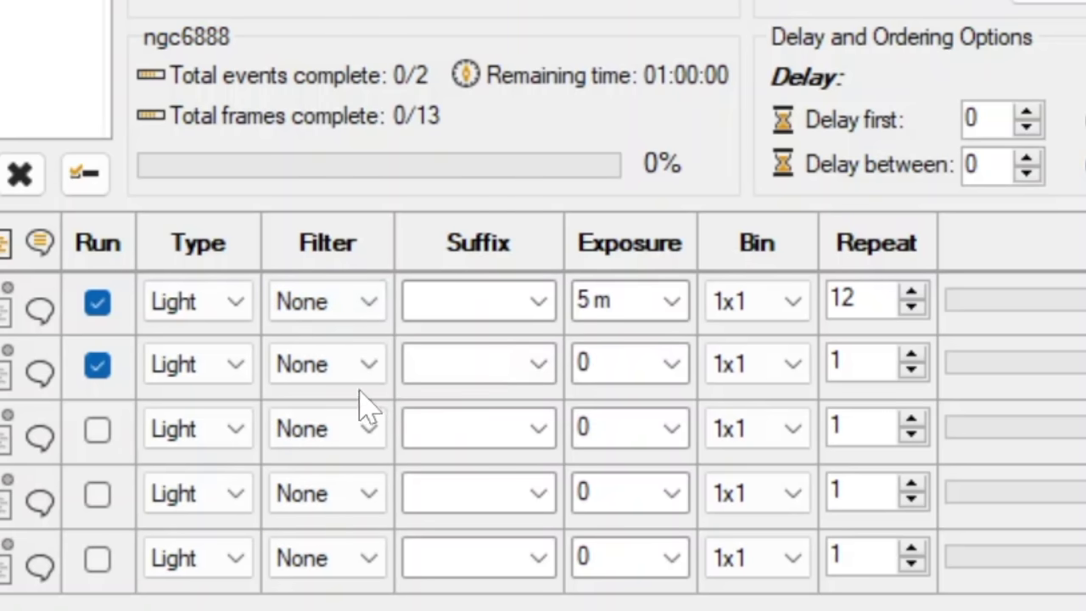
Step: Configure the second event as Dark frames with a 5 m exposure and 12 repeats
click(233, 366)
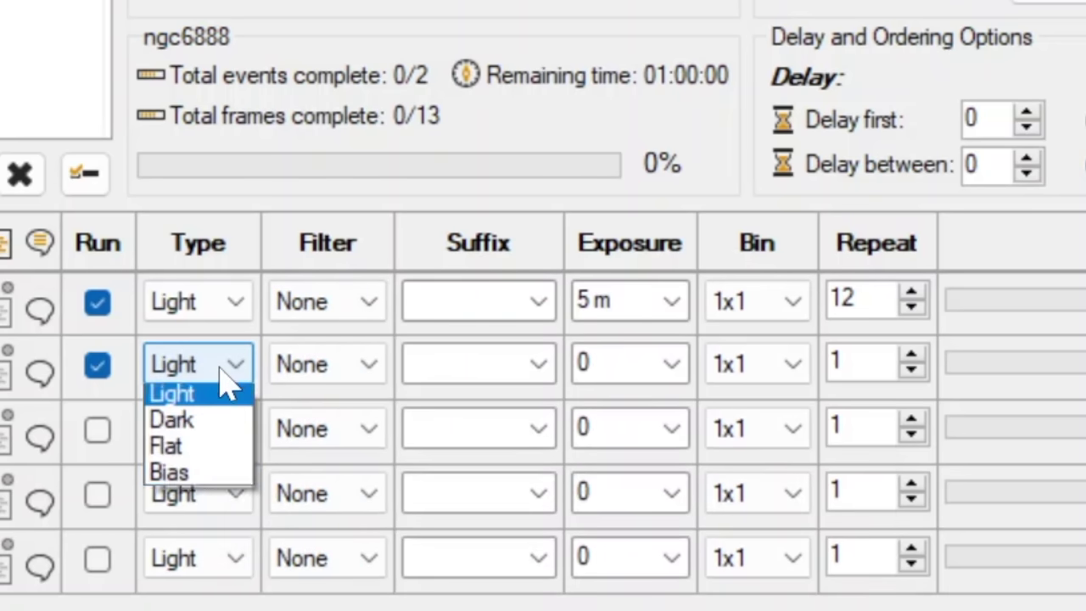
click(217, 427)
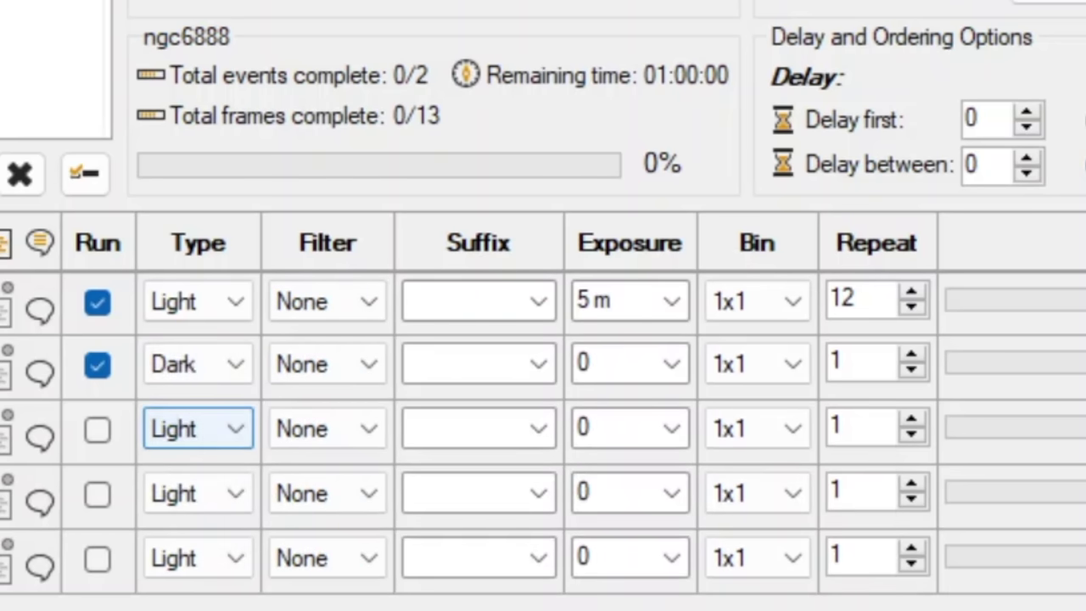
click(676, 364)
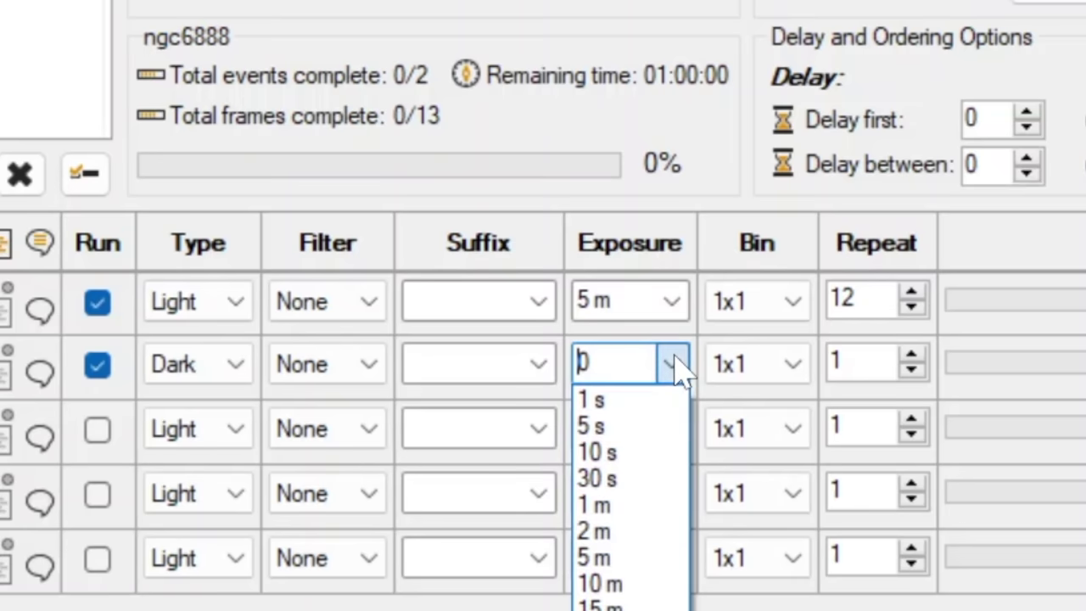
click(617, 558)
double_click(840, 362)
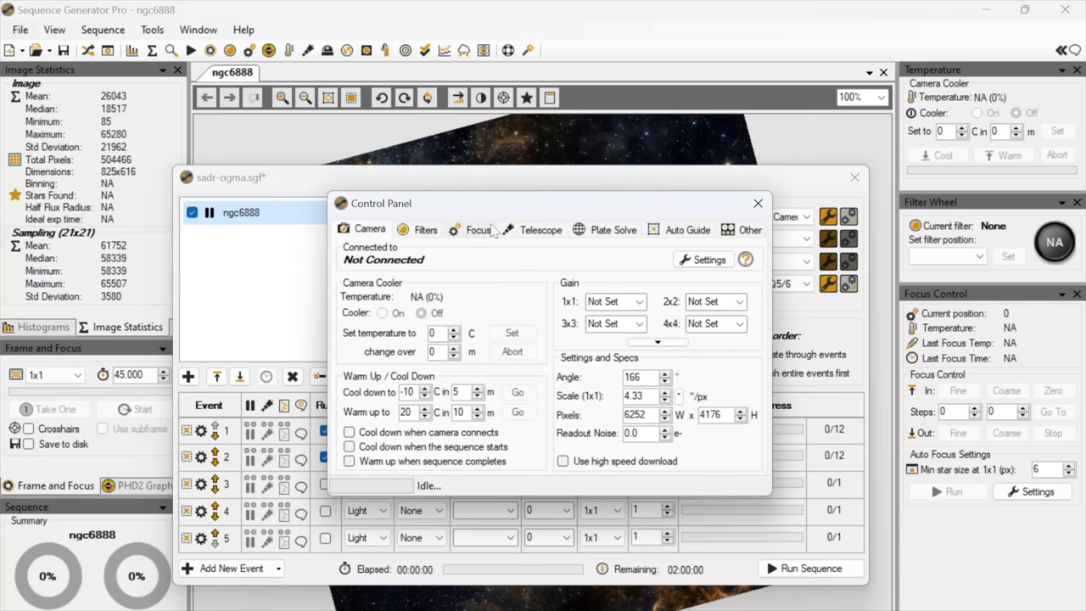
Step: Review the plate solving, auto guiding and other equipment settings in the Control Panel and close it
click(584, 235)
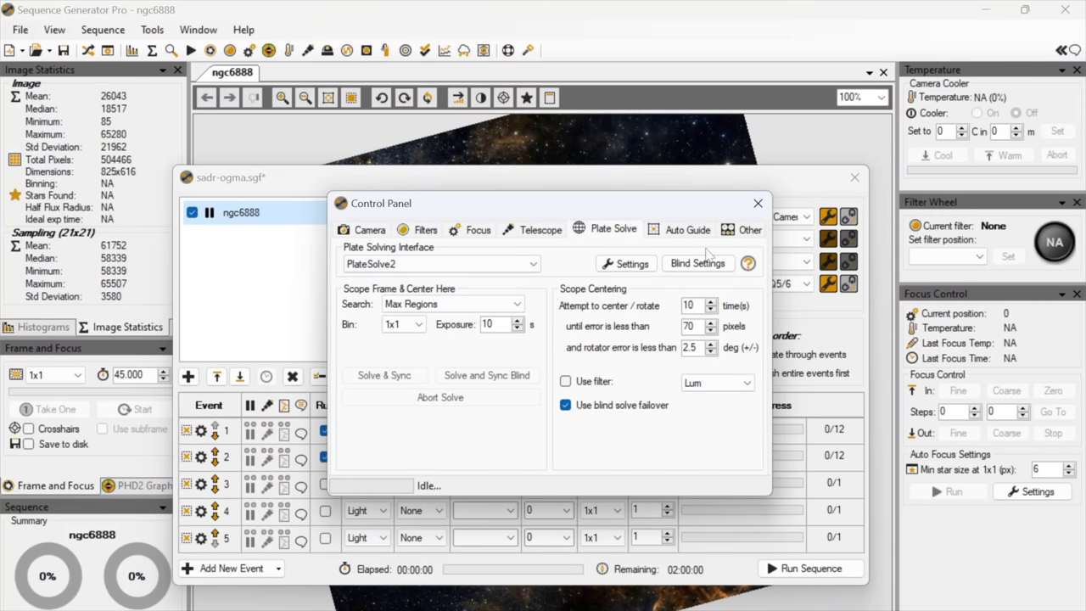
click(689, 230)
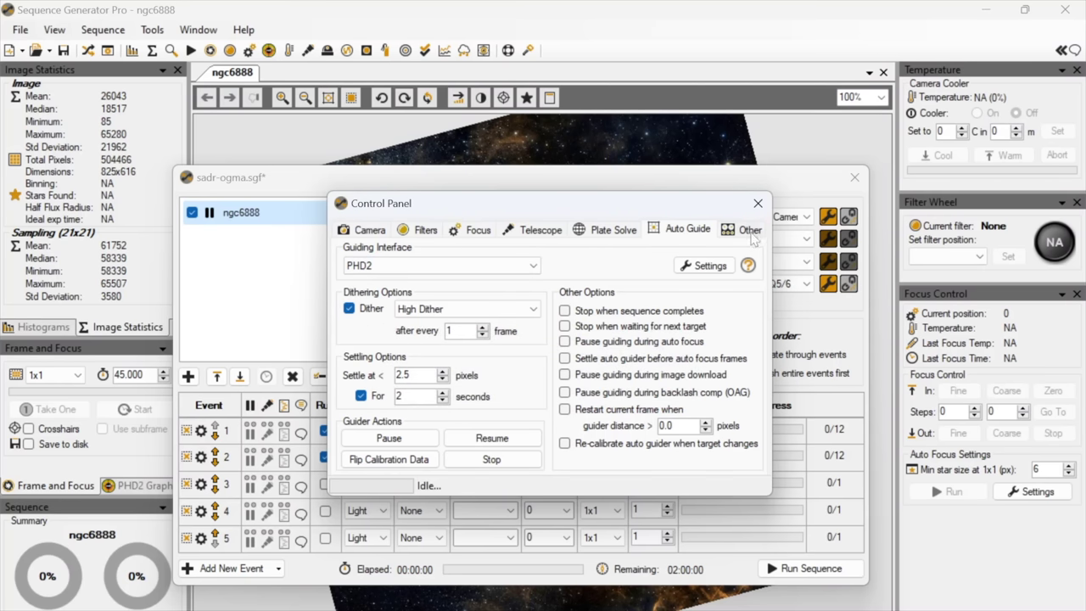
click(750, 234)
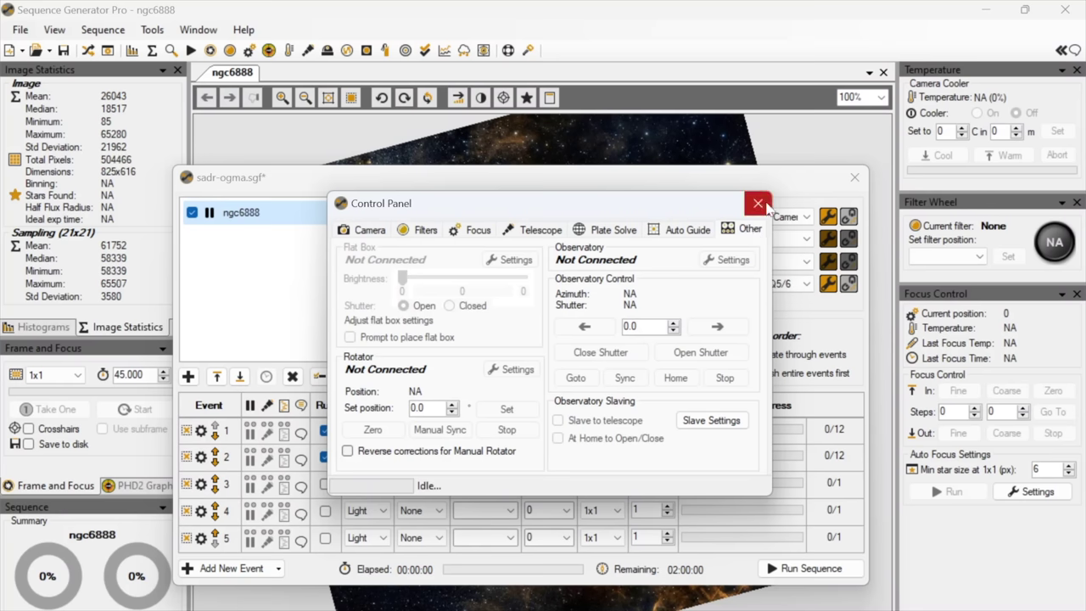
click(758, 204)
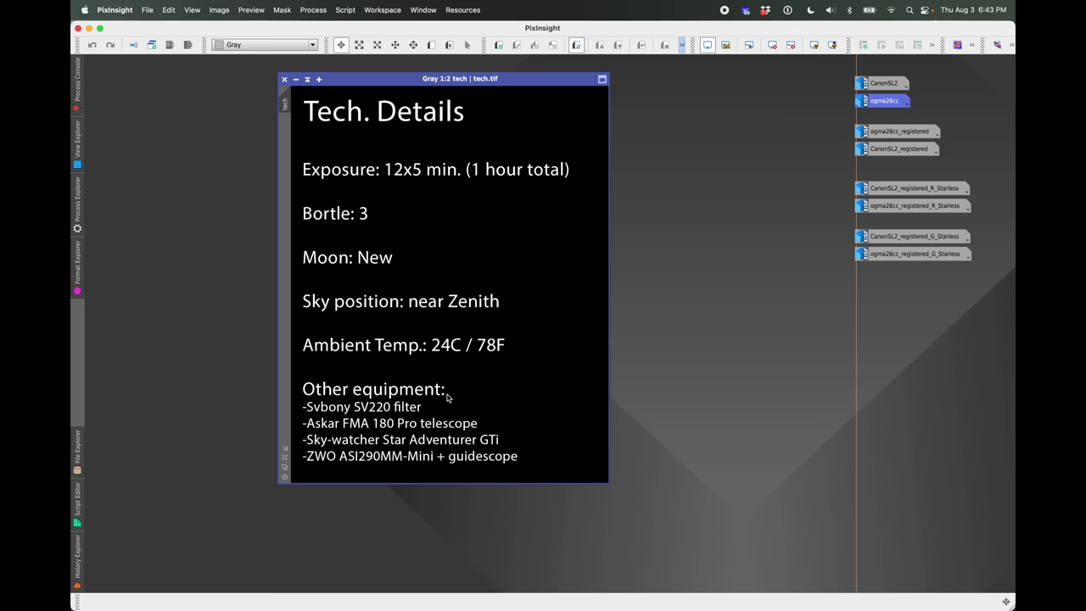
Step: In PixInsight, close the tech details image and open CanonSL2 and ogma26cc in overlapping windows
click(284, 80)
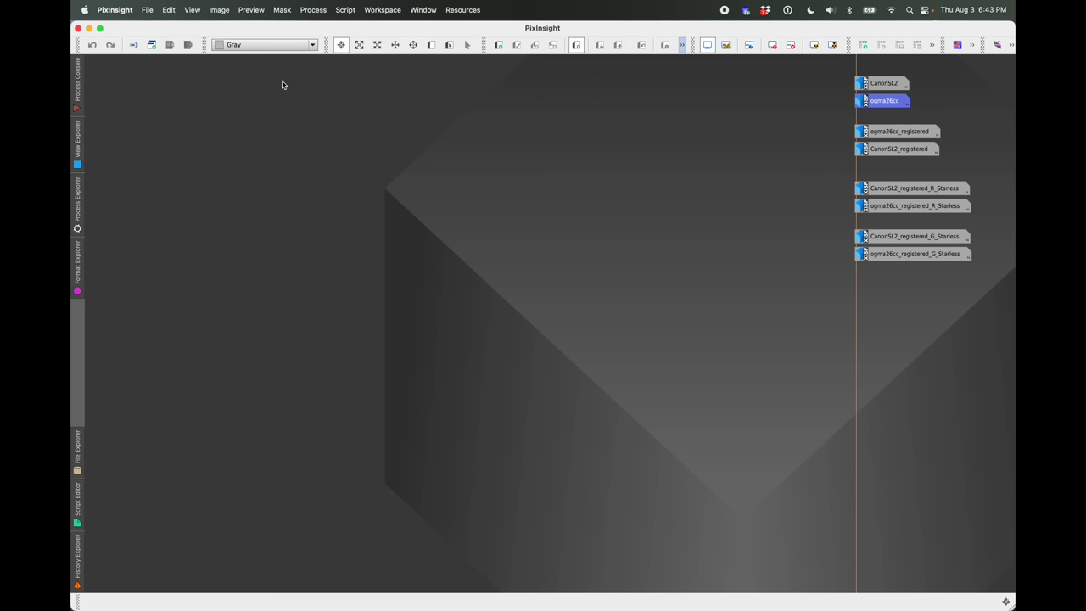
double_click(883, 84)
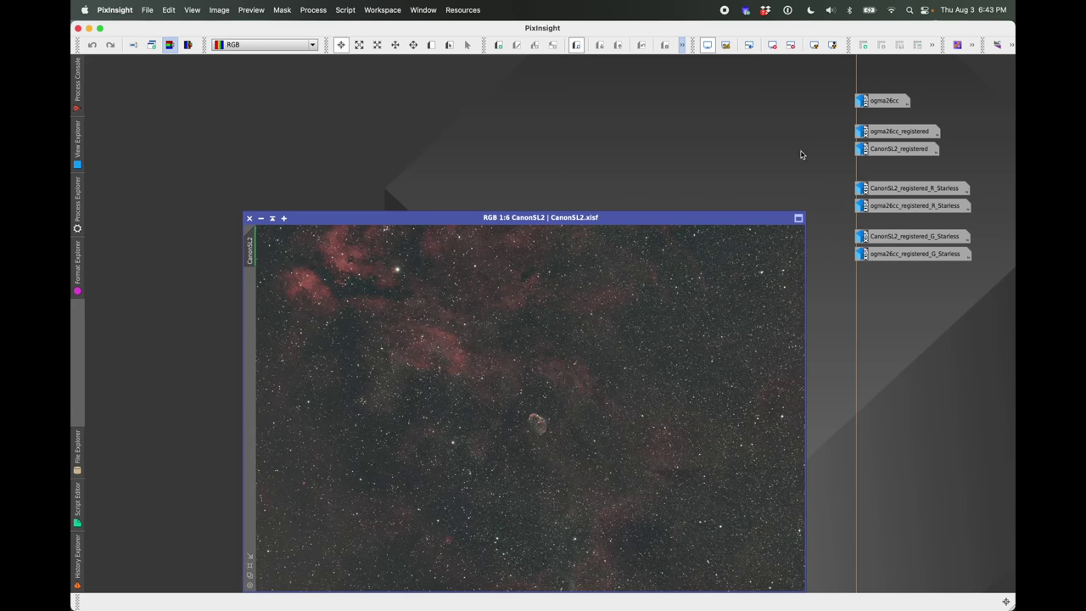
drag(745, 218, 644, 87)
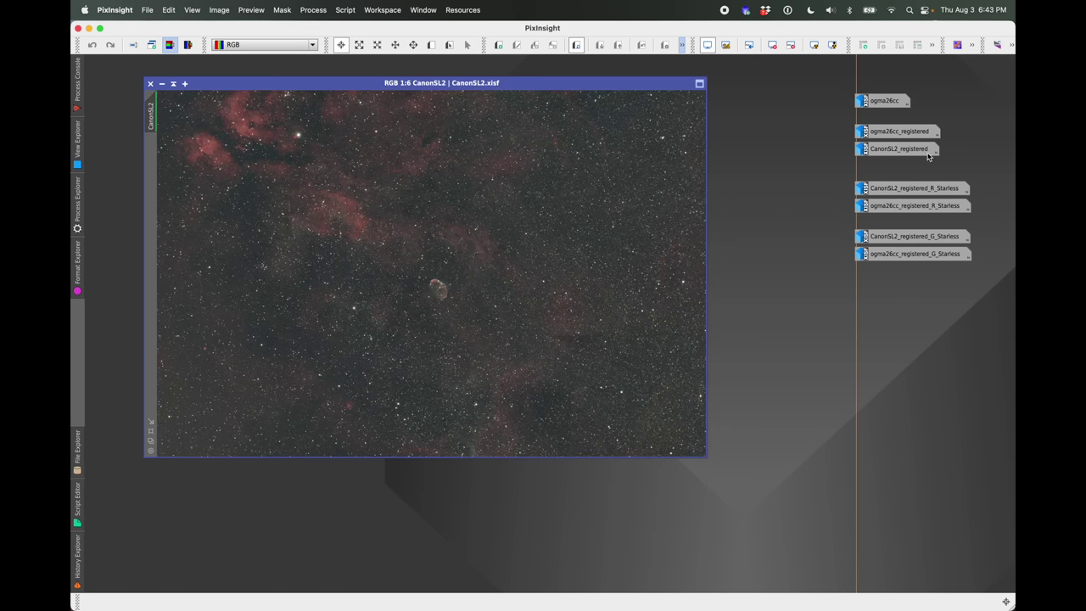
double_click(869, 102)
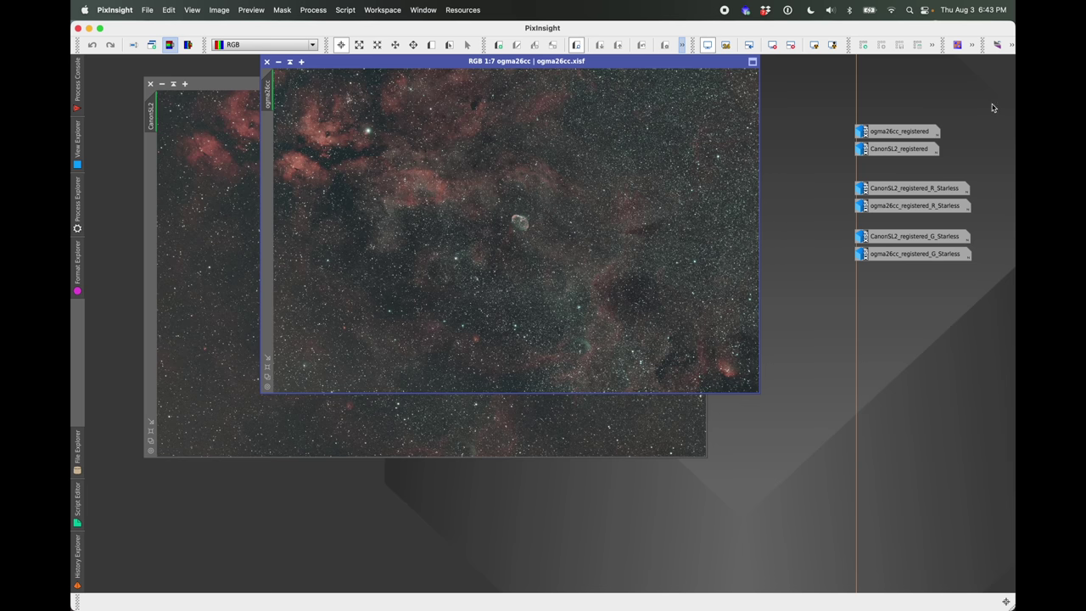
drag(664, 65, 682, 106)
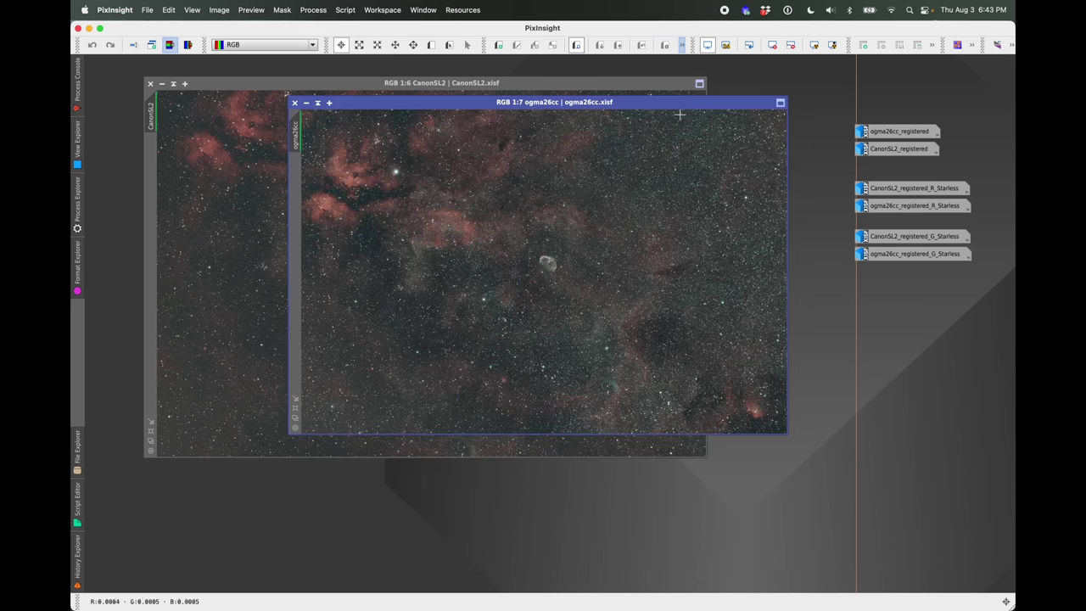
Step: Compare the CanonSL2 and ogma26cc images by bringing each to the front, and minimize both
click(272, 89)
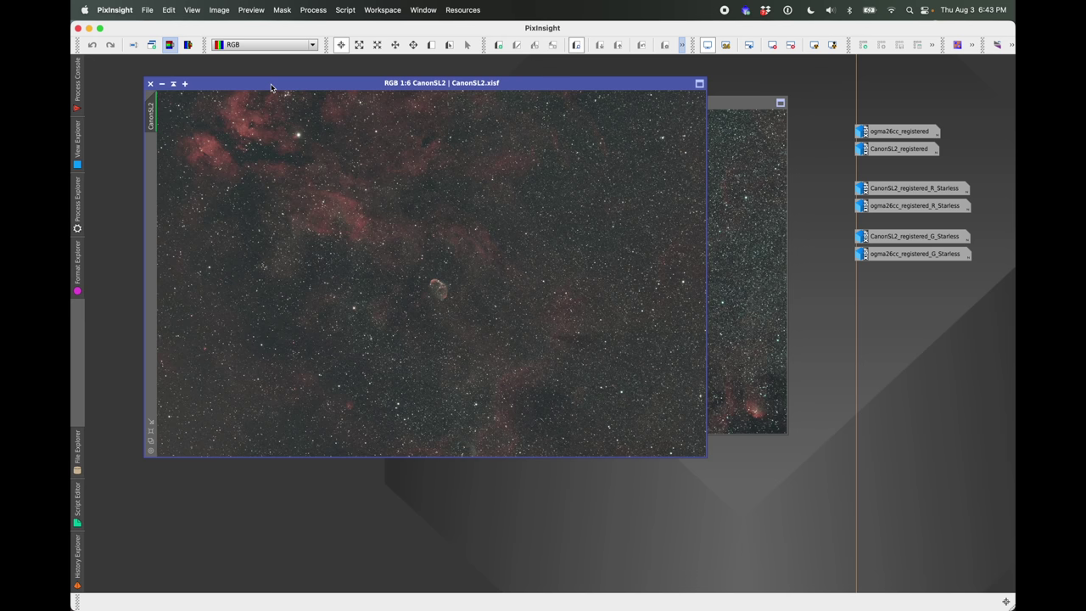
click(751, 113)
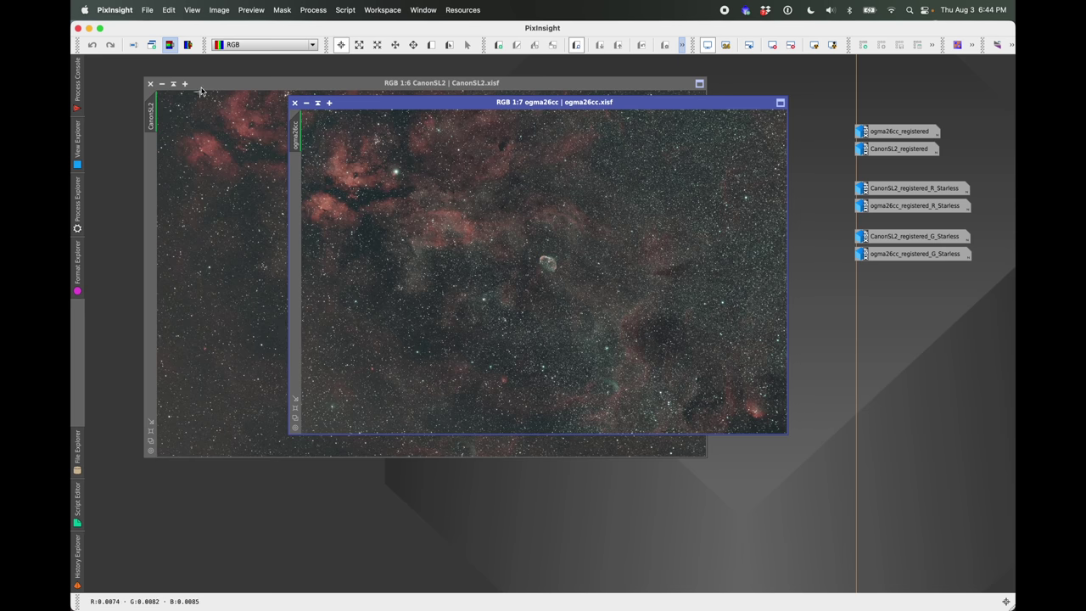
click(307, 102)
click(161, 83)
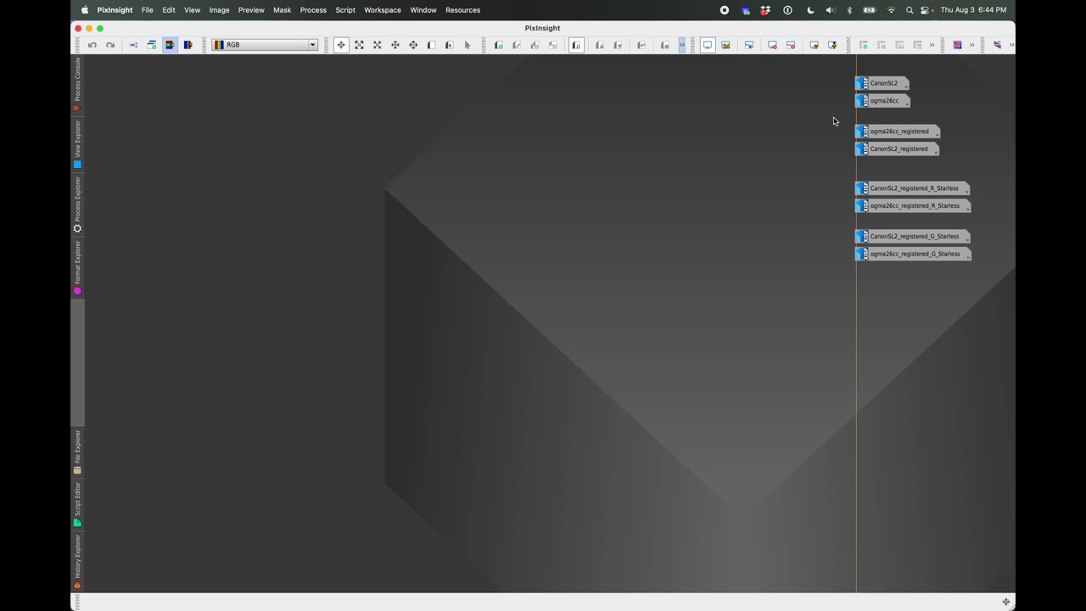
Step: Open ogma26cc_registered and CanonSL2_registered and switch between them to compare the aligned images
double_click(879, 131)
double_click(870, 150)
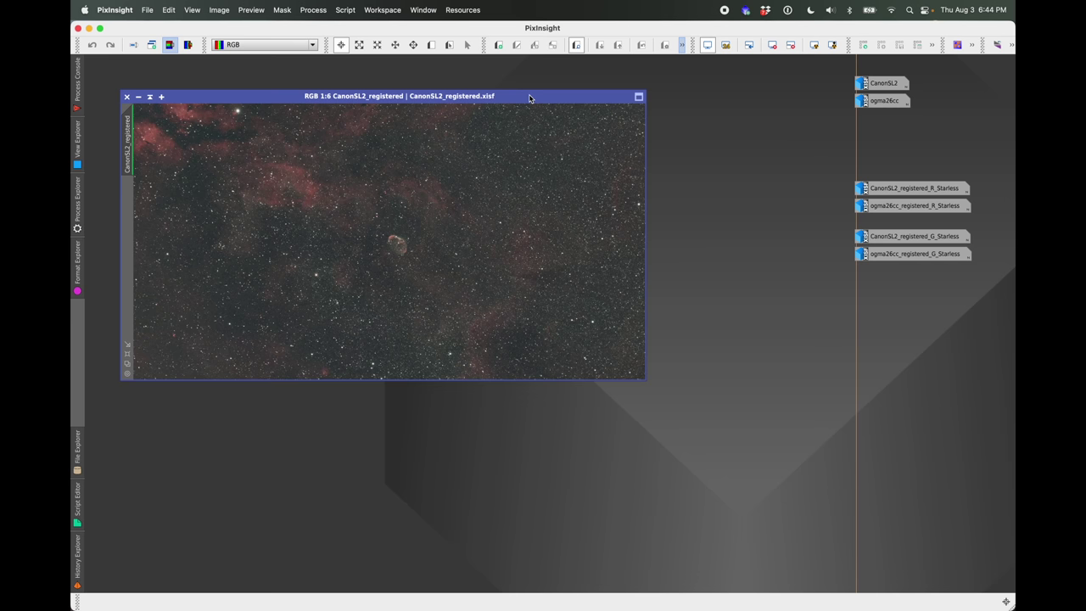
key(ctrl+Tab)
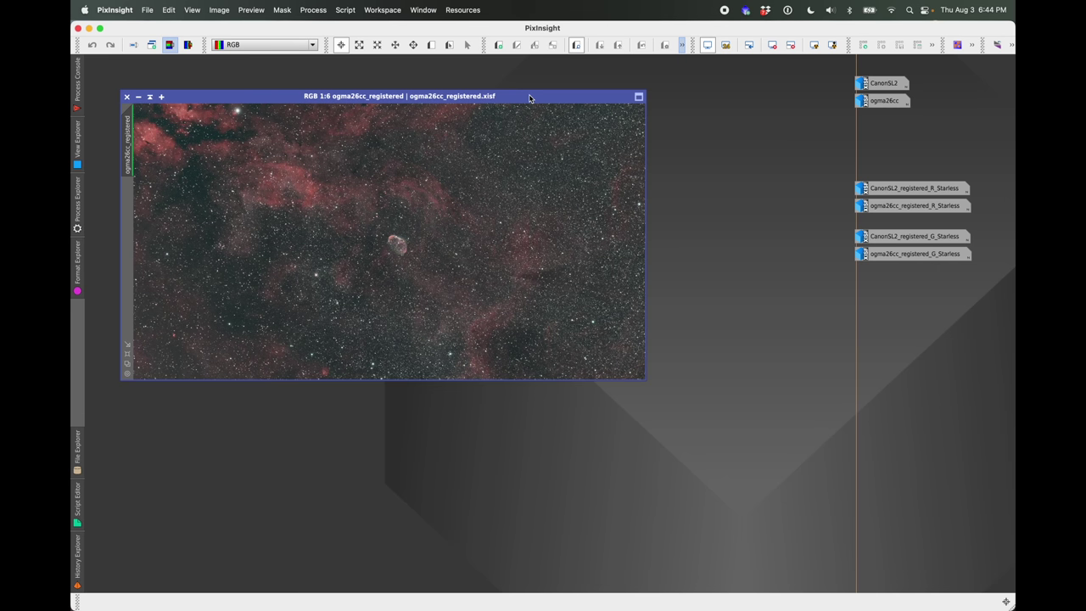
Step: Alternate repeatedly between ogma26cc_registered and CanonSL2_registered to examine differences in nebulosity and stars, and minimize both images
key(ctrl+Tab)
key(ctrl+Tab)
key(ctrl+Tab)
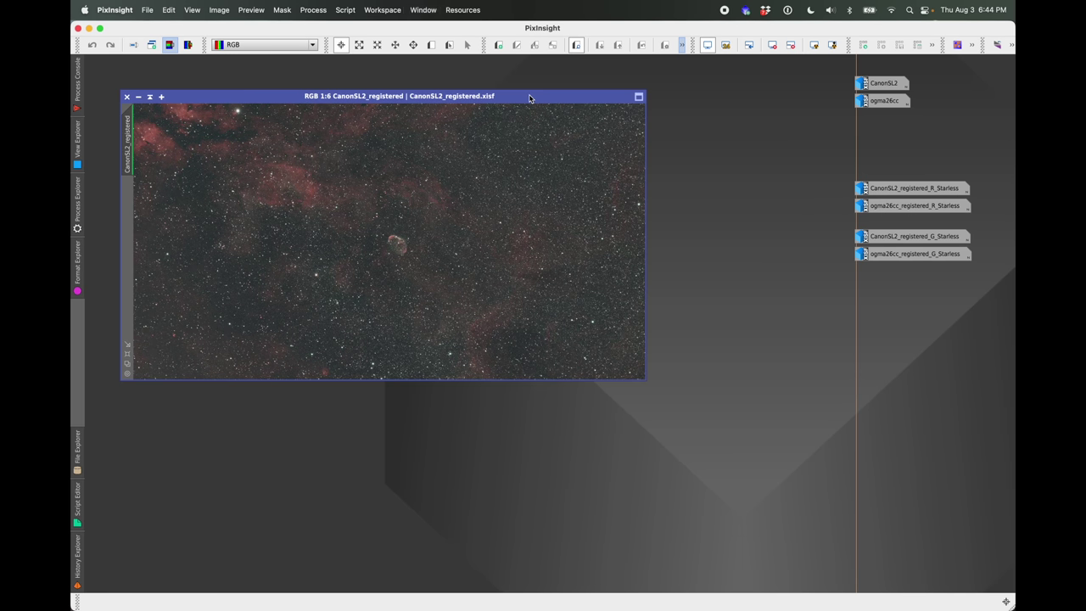
key(ctrl+Tab)
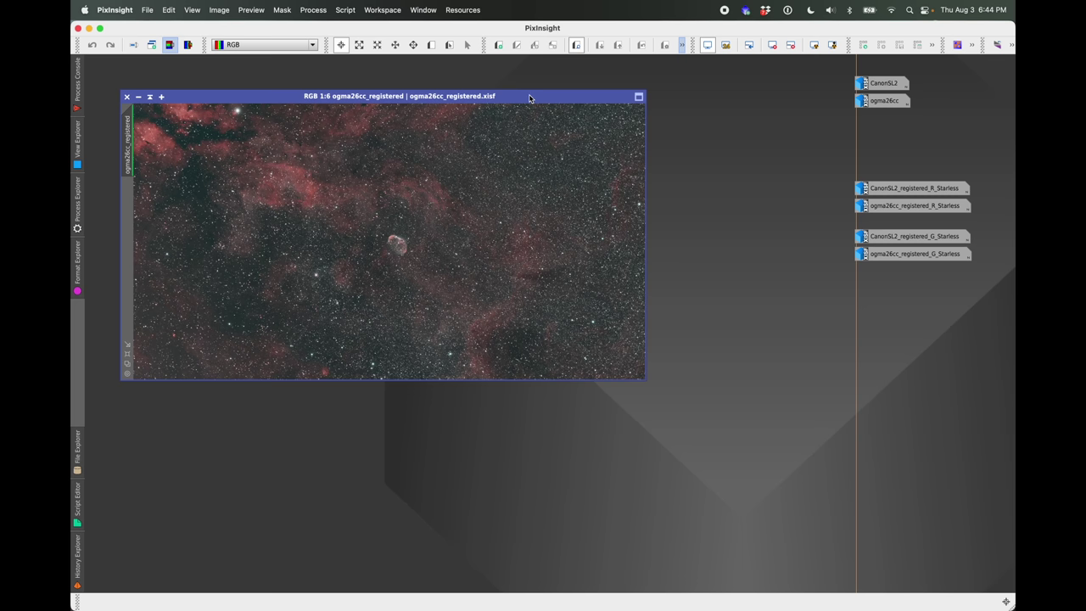
key(ctrl+Tab)
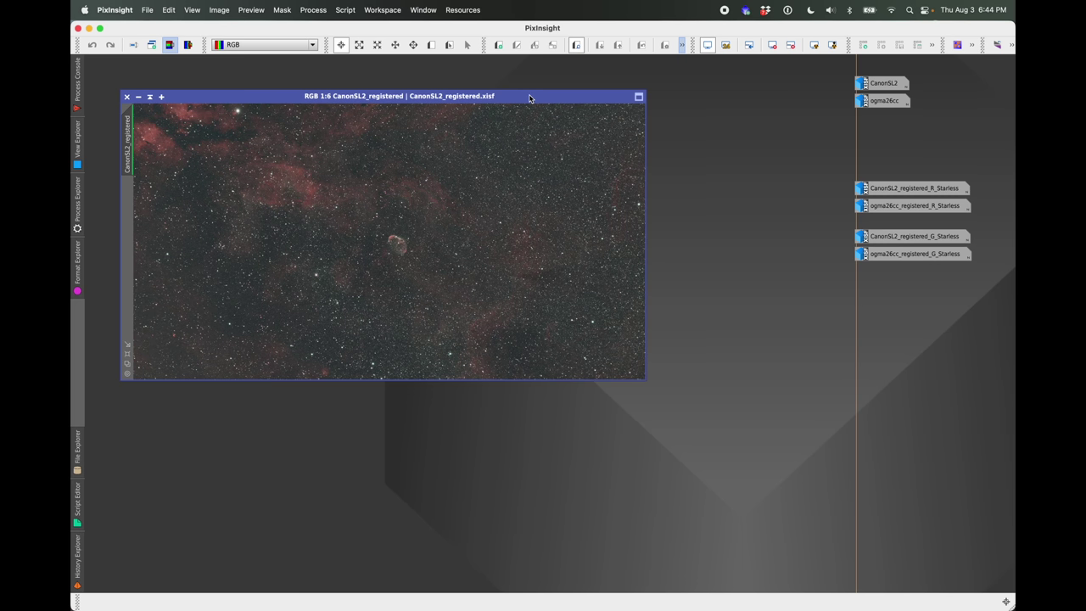
key(ctrl+Tab)
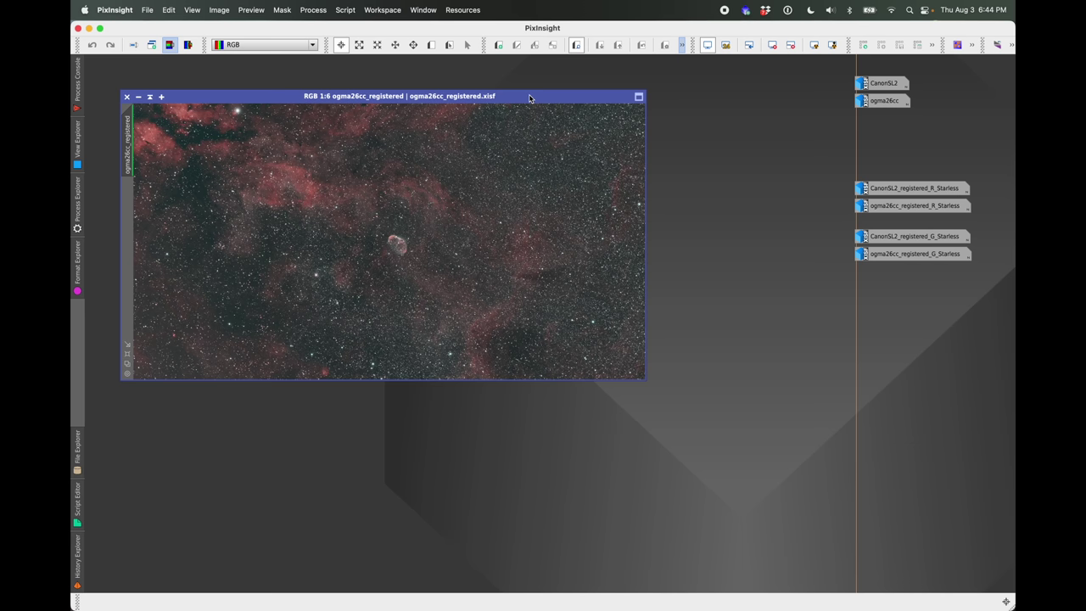
key(ctrl+Tab)
key(ctrl+Tab)
key(ctrl+Tab)
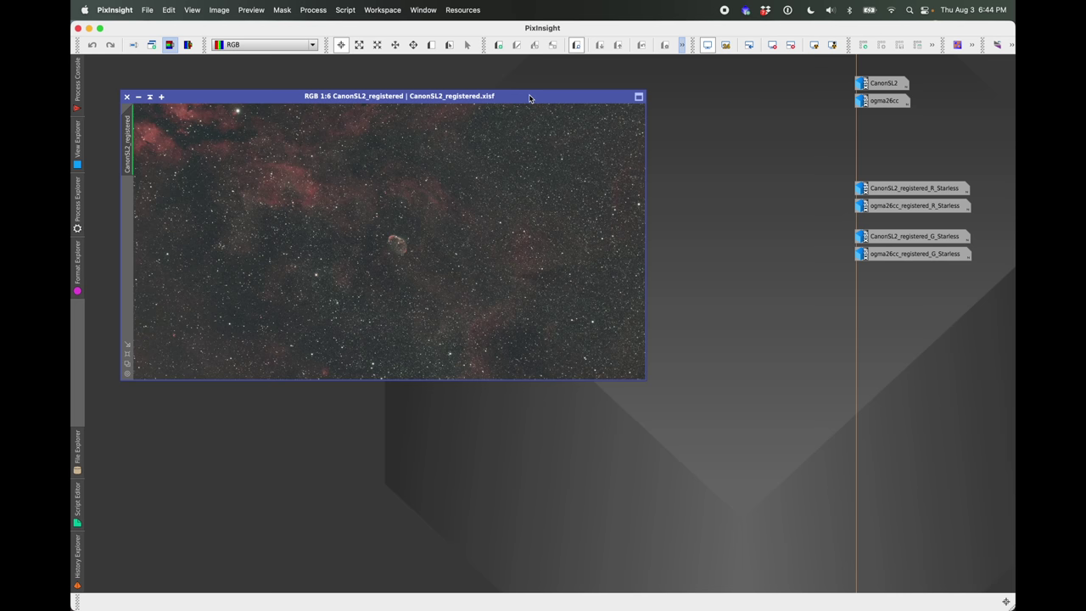
key(ctrl+Tab)
key(ctrl+Tab)
key(ctrl+Tab)
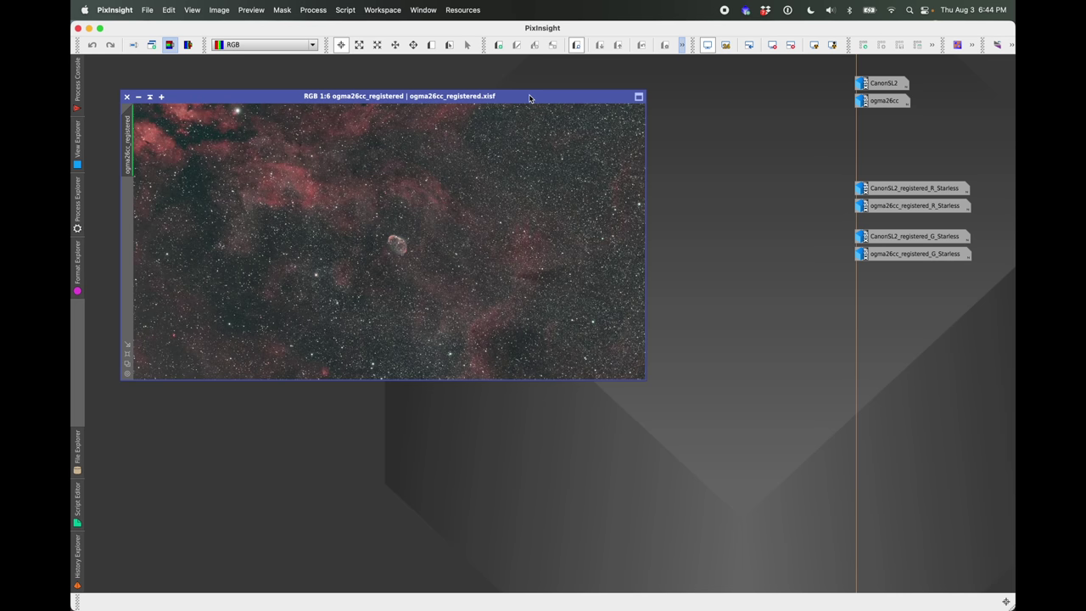
key(ctrl+Tab)
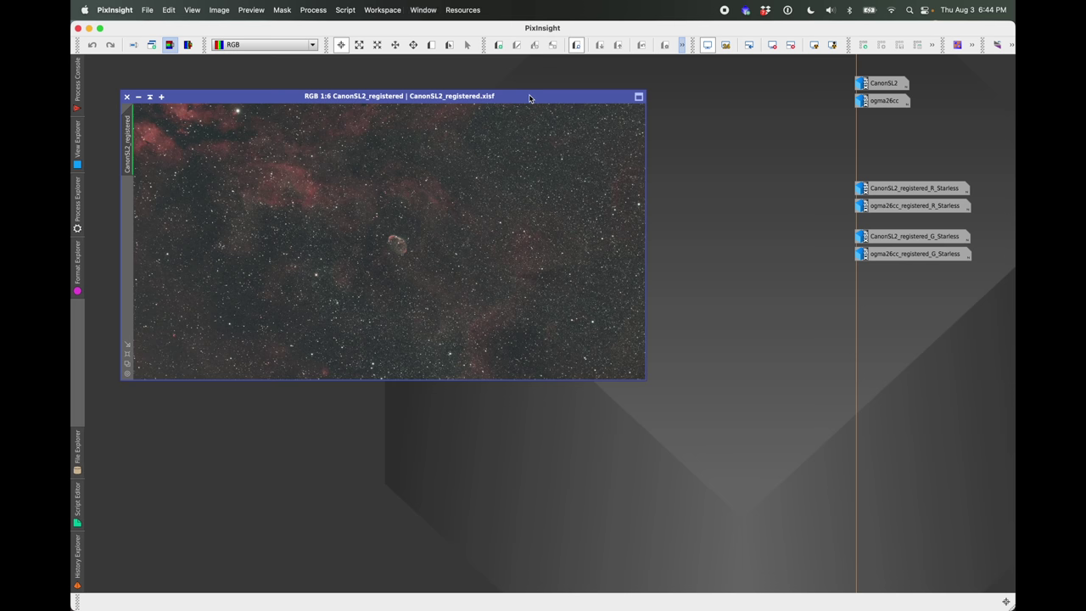
key(ctrl+Tab)
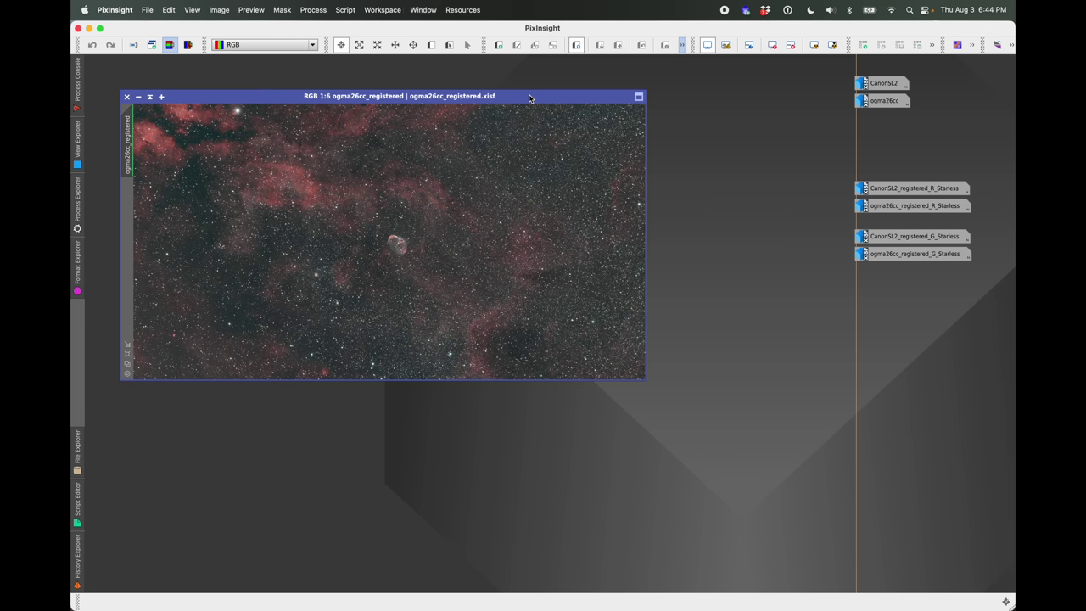
key(ctrl+Tab)
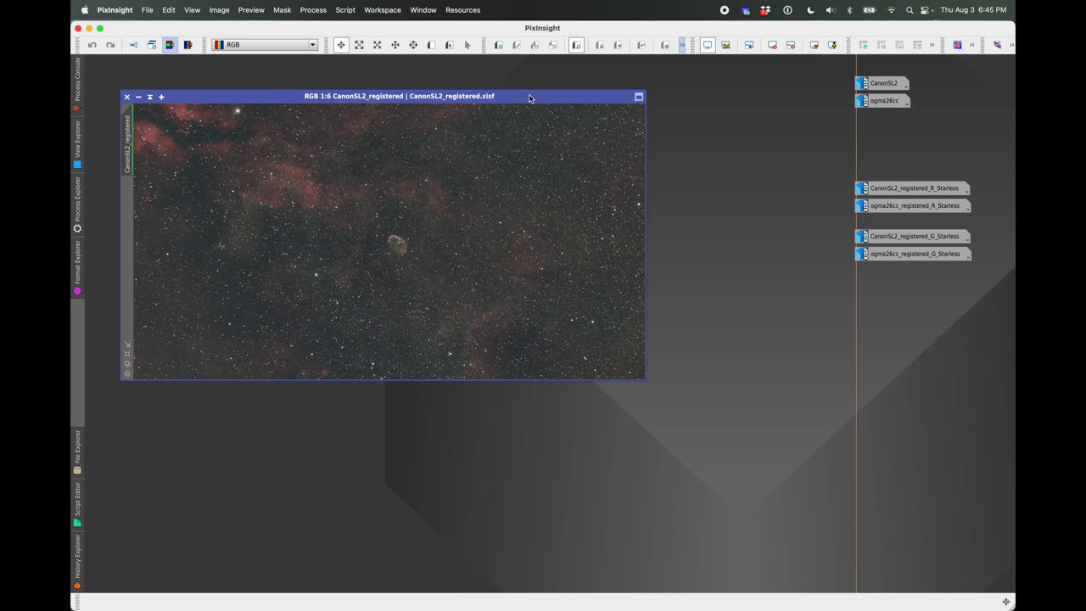
key(ctrl+Tab)
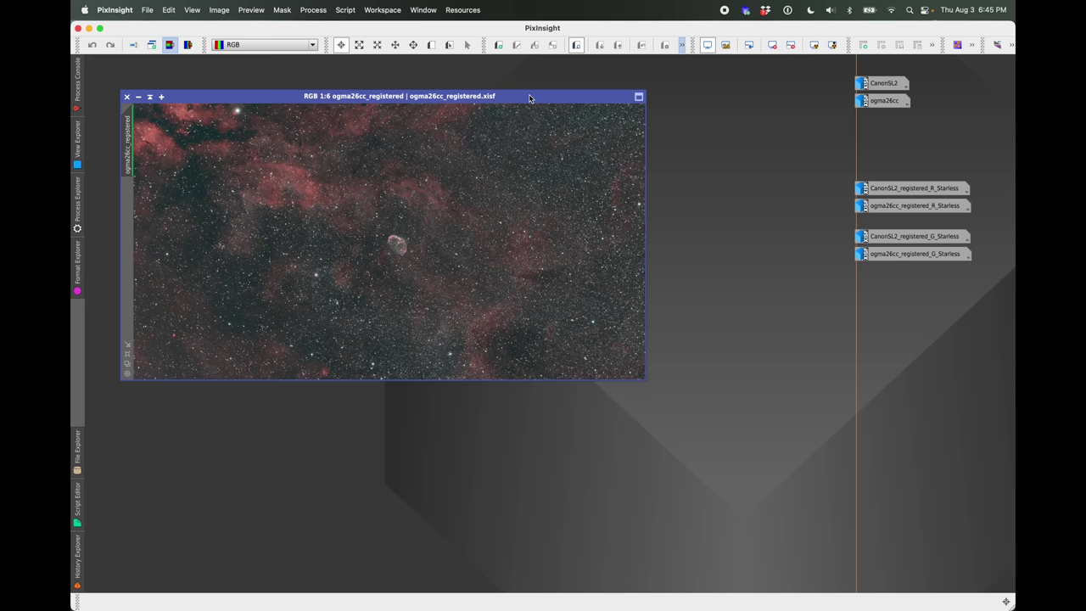
click(138, 96)
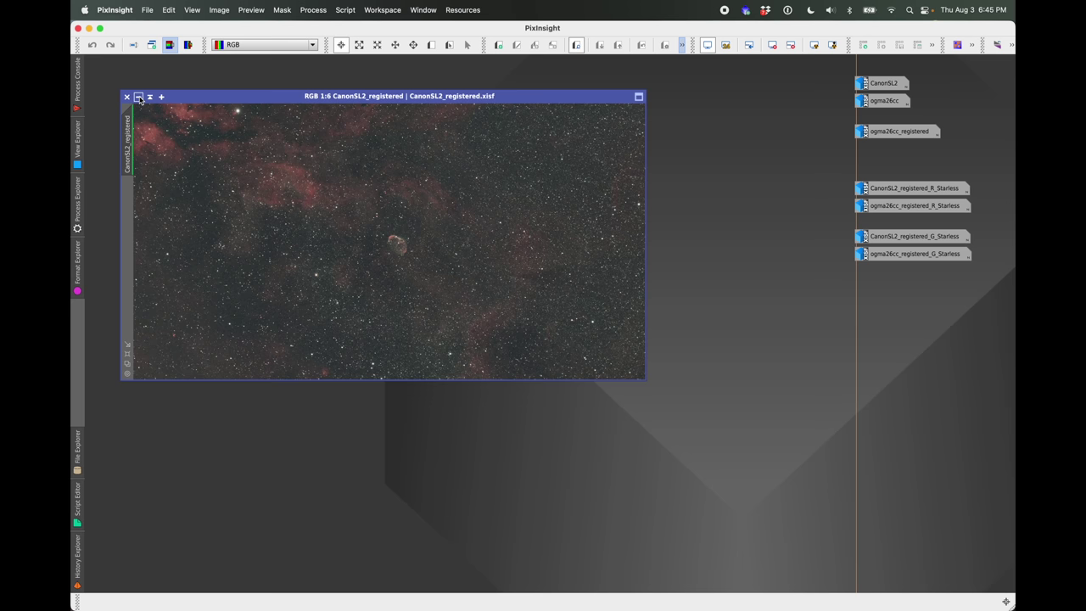
click(139, 97)
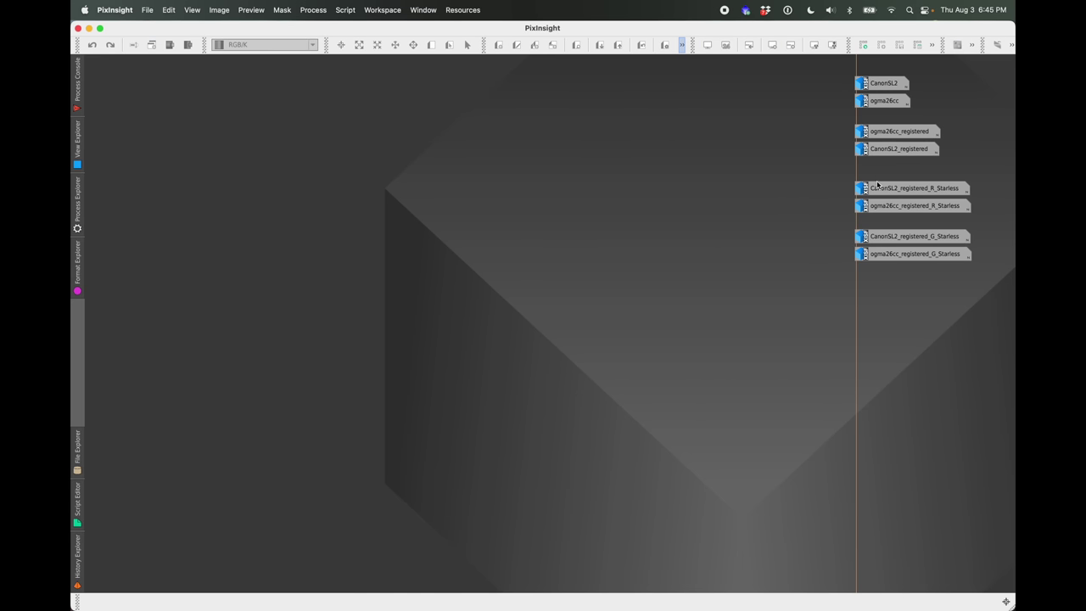
Step: Open CanonSL2_registered_R_Starless and ogma26cc_registered_R_Starless and place the ogma26cc window exactly over the Canon one
mouse_move(893, 190)
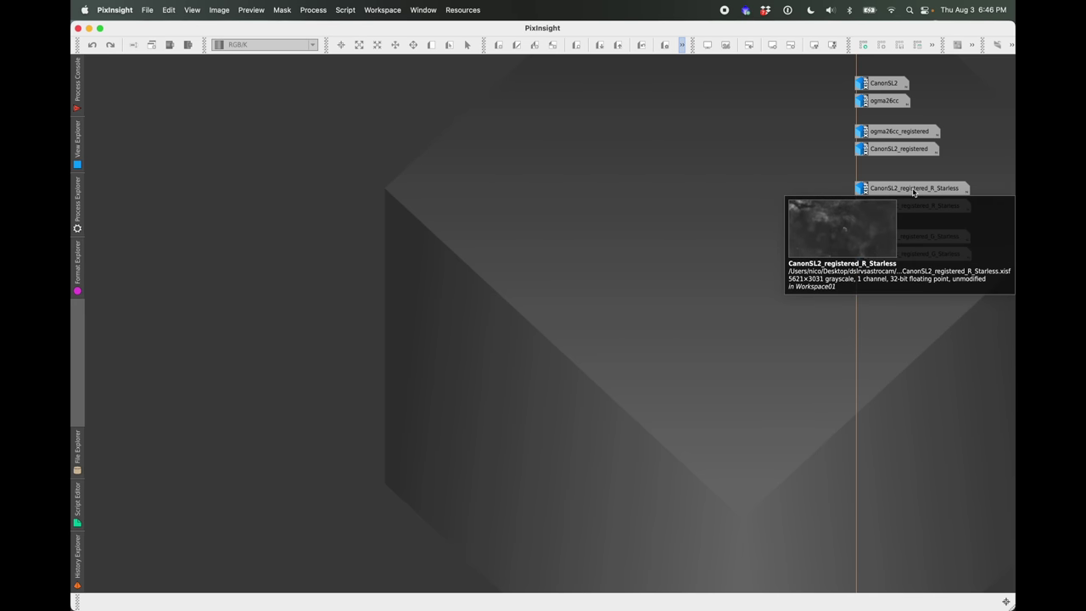
double_click(914, 190)
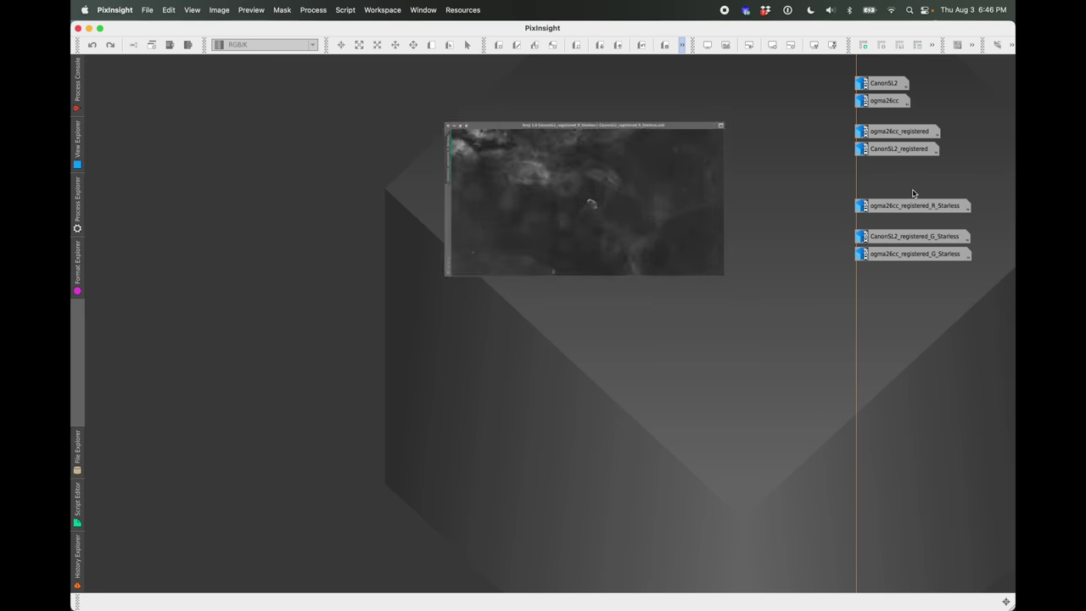
mouse_move(875, 213)
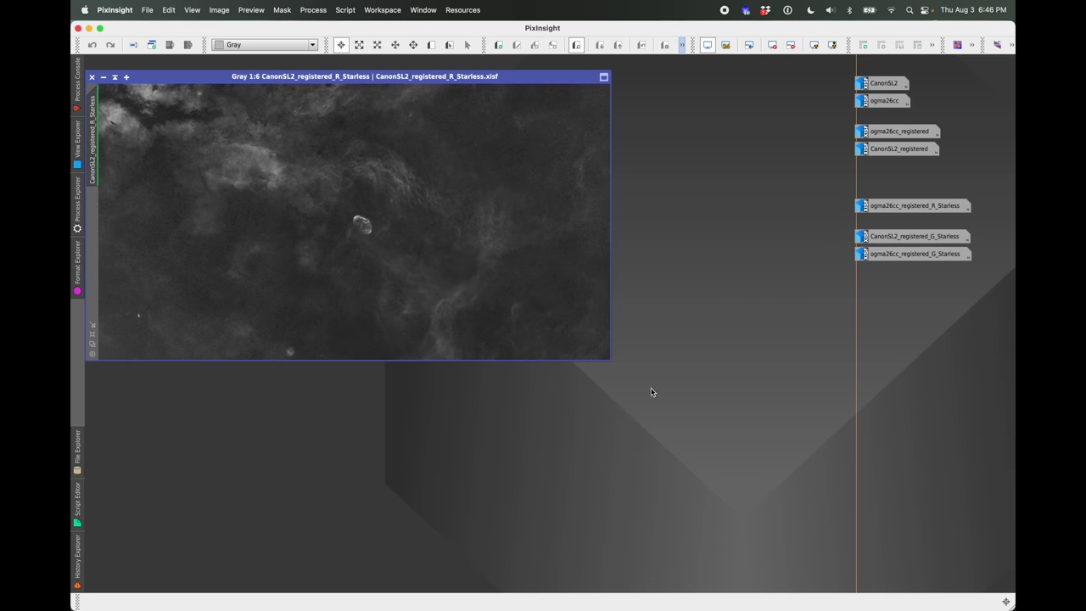
mouse_move(929, 208)
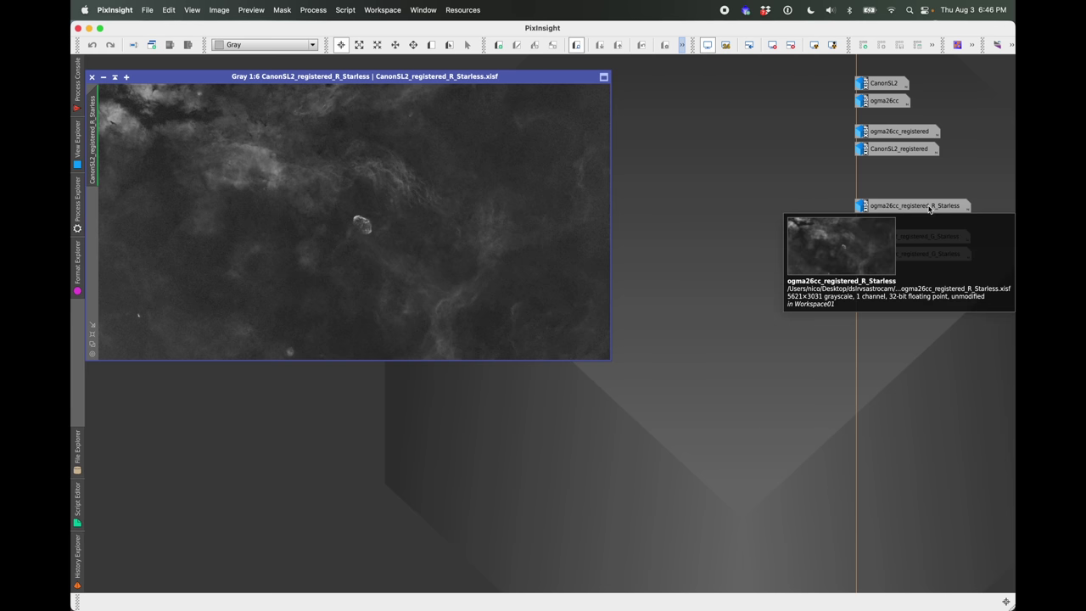
double_click(929, 208)
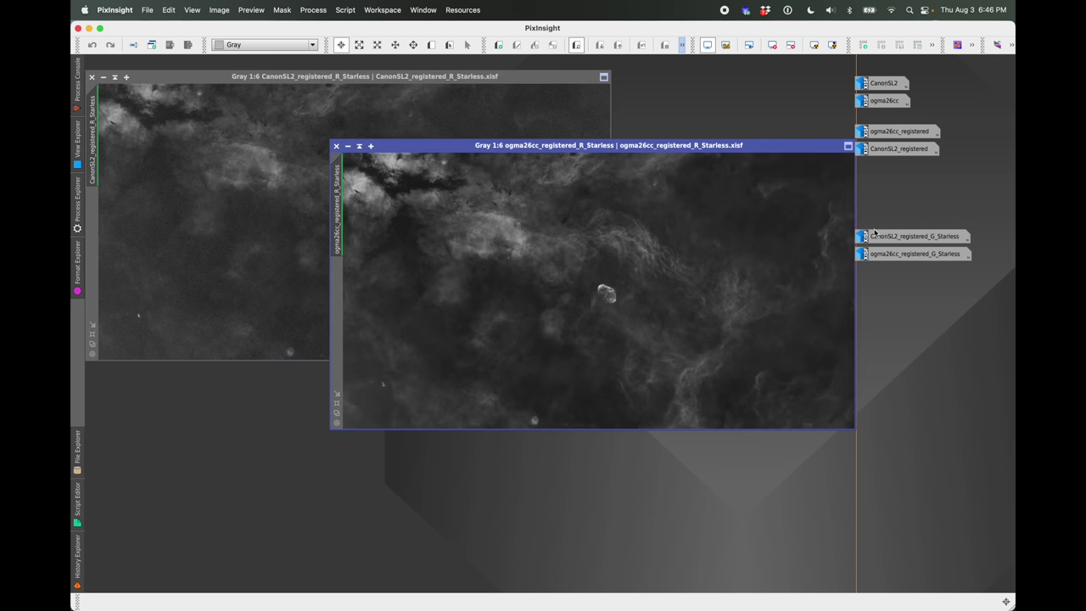
drag(749, 146, 634, 141)
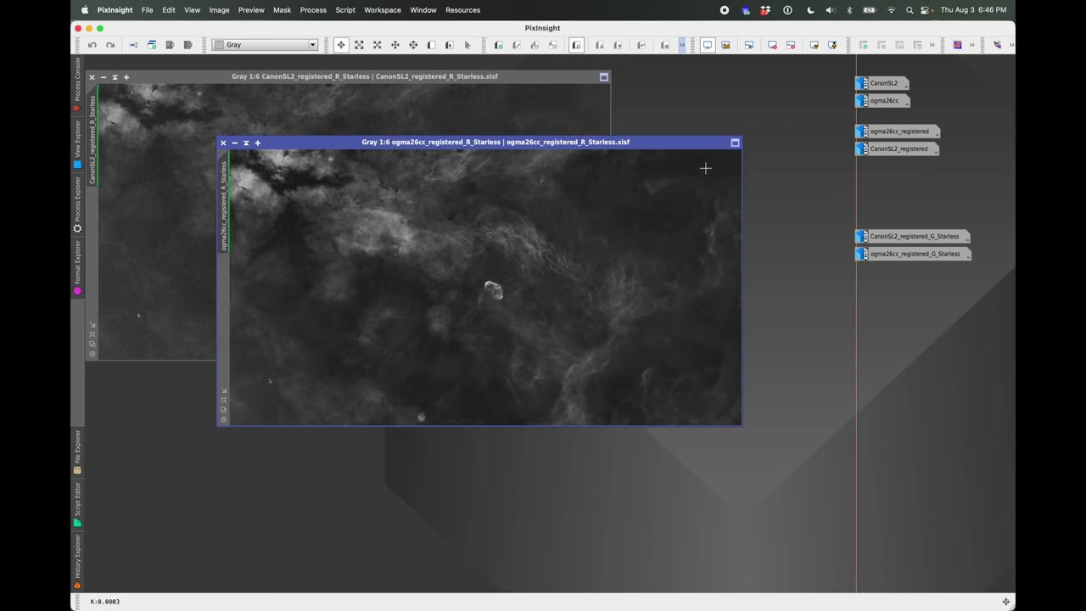
drag(696, 142, 567, 78)
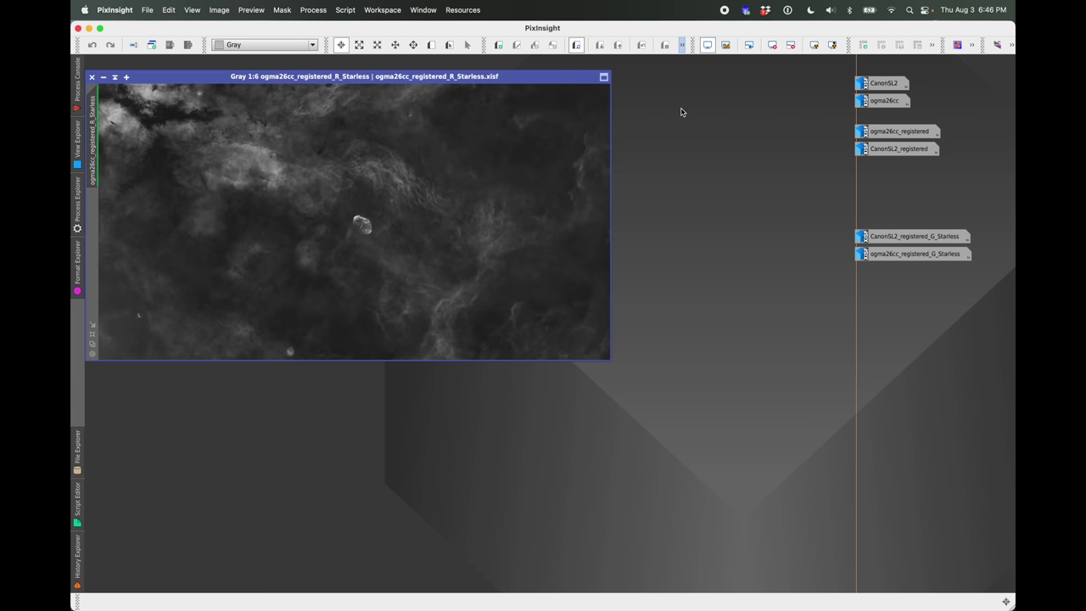
Step: Switch between the two red-channel starless images to compare their faint nebulosity, and minimize both
key(ctrl+Tab)
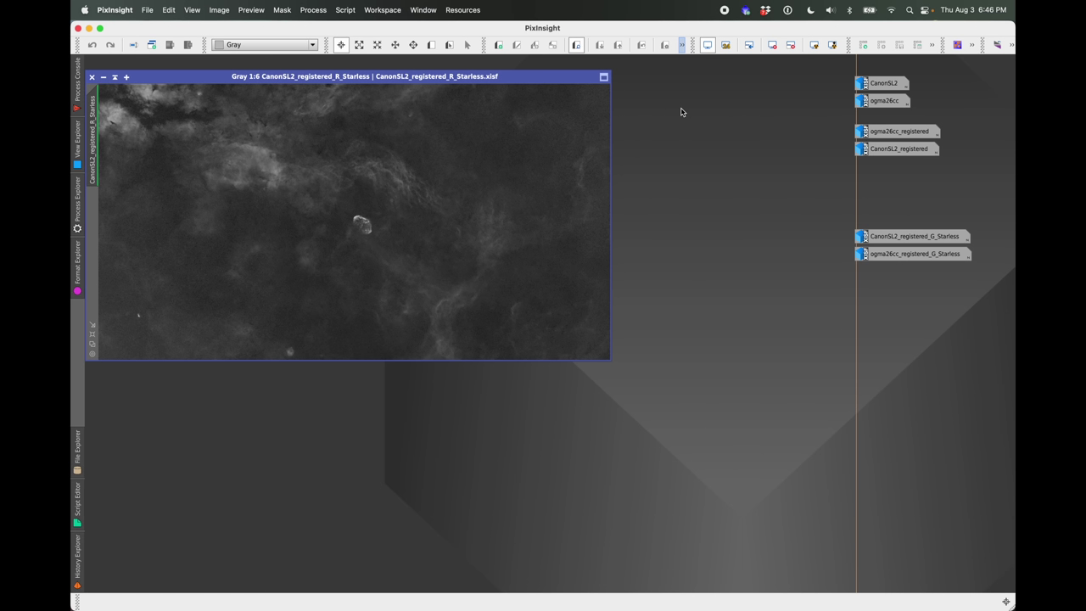
key(ctrl+Tab)
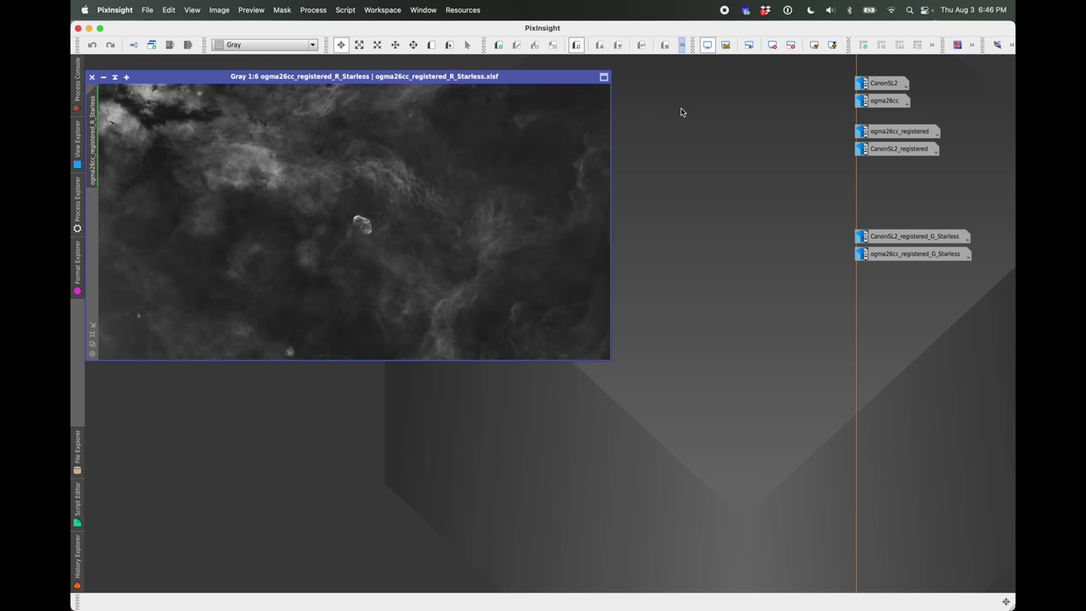
key(ctrl+Tab)
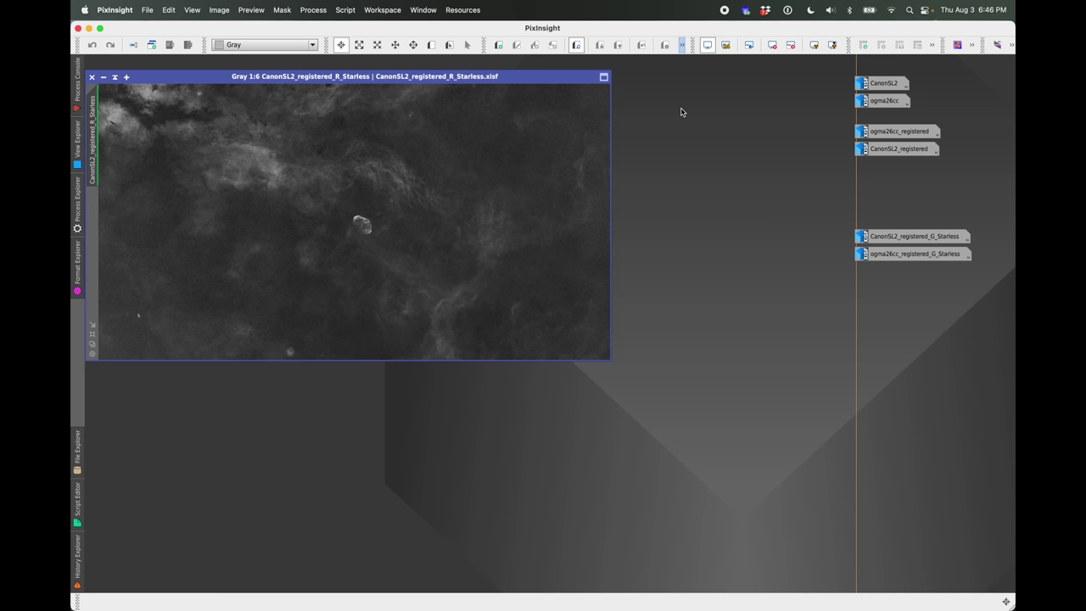
key(ctrl+Tab)
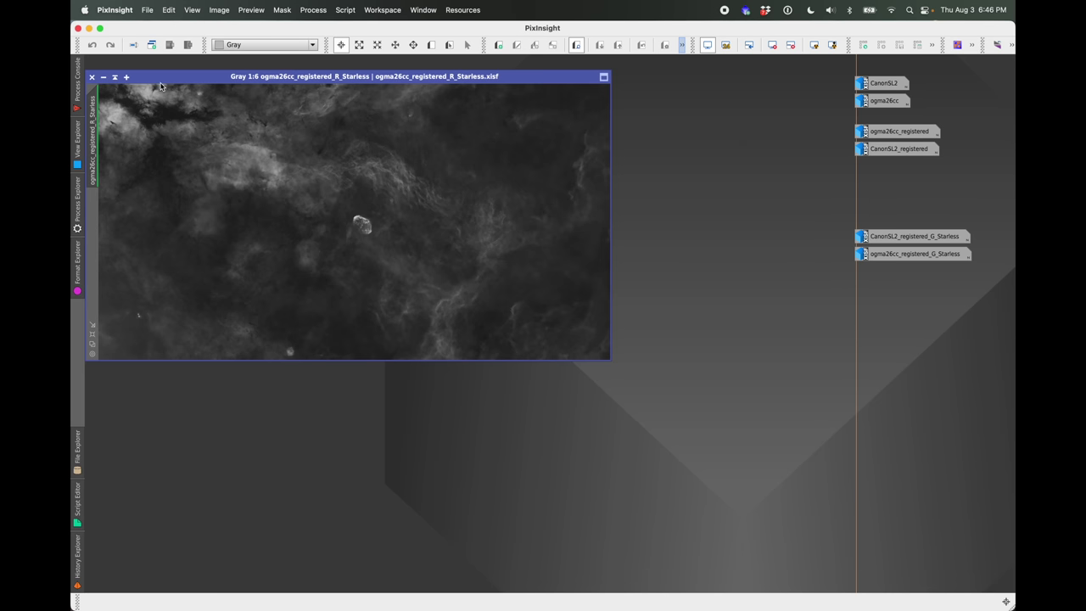
click(98, 79)
click(98, 79)
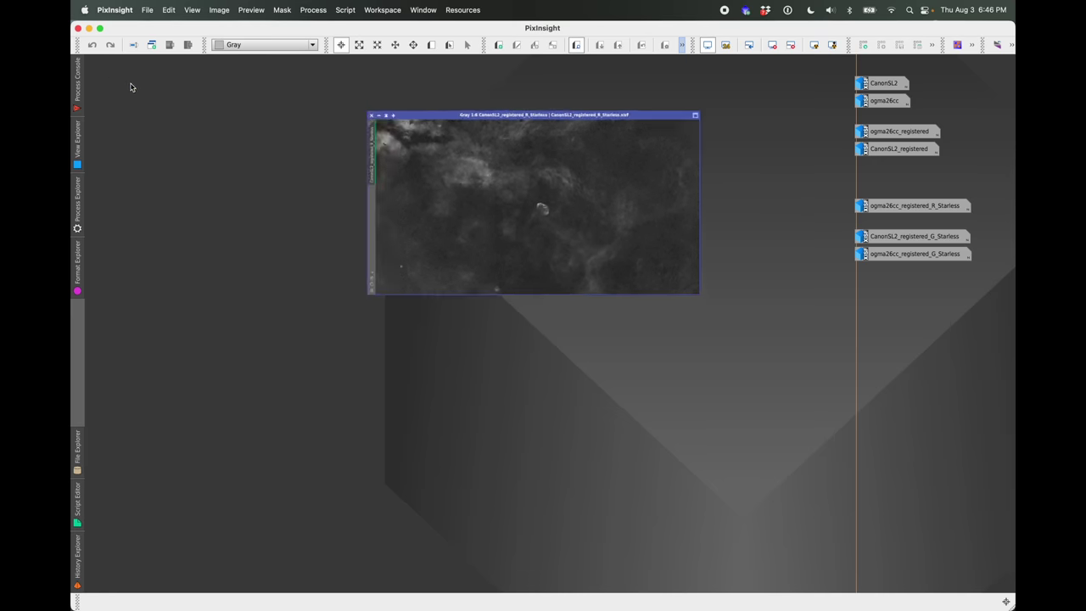
Step: Open CanonSL2_registered_G_Starless and ogma26cc_registered_G_Starless and stack the ogma26cc window exactly over the Canon one
double_click(894, 237)
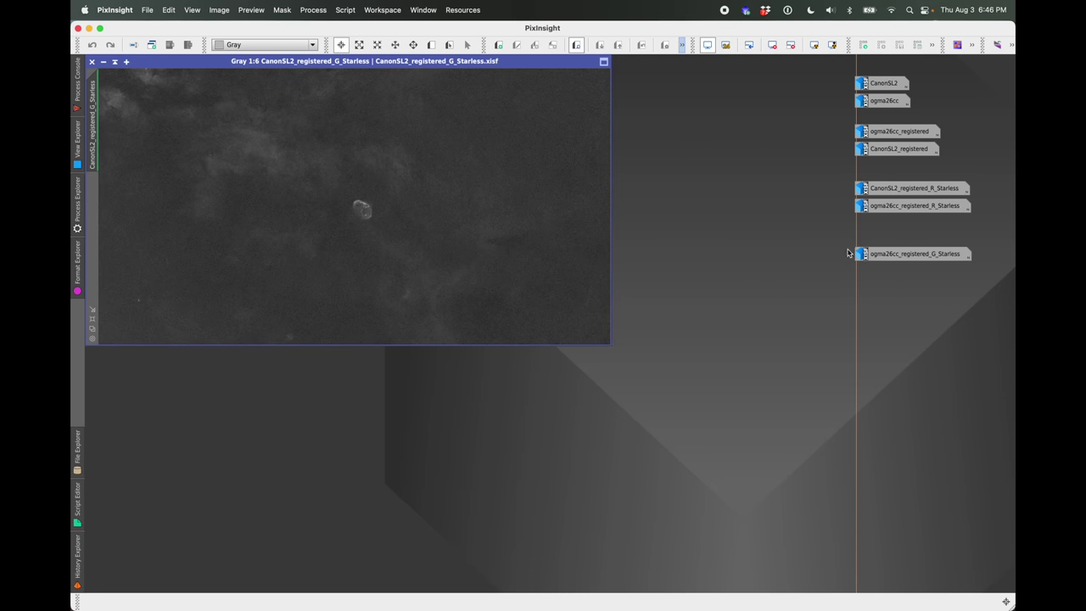
double_click(913, 257)
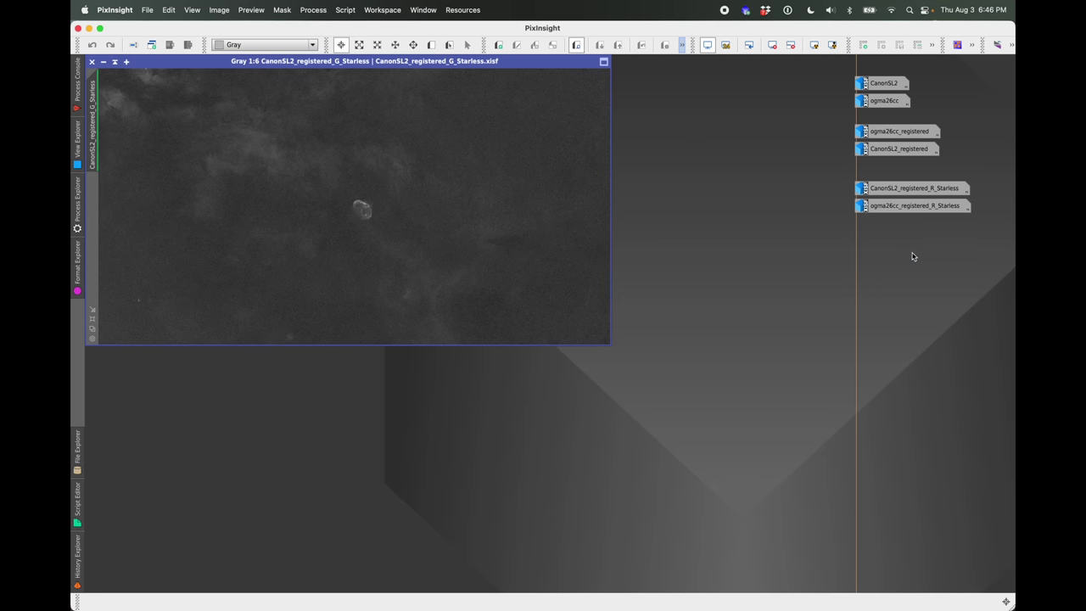
drag(751, 98, 507, 61)
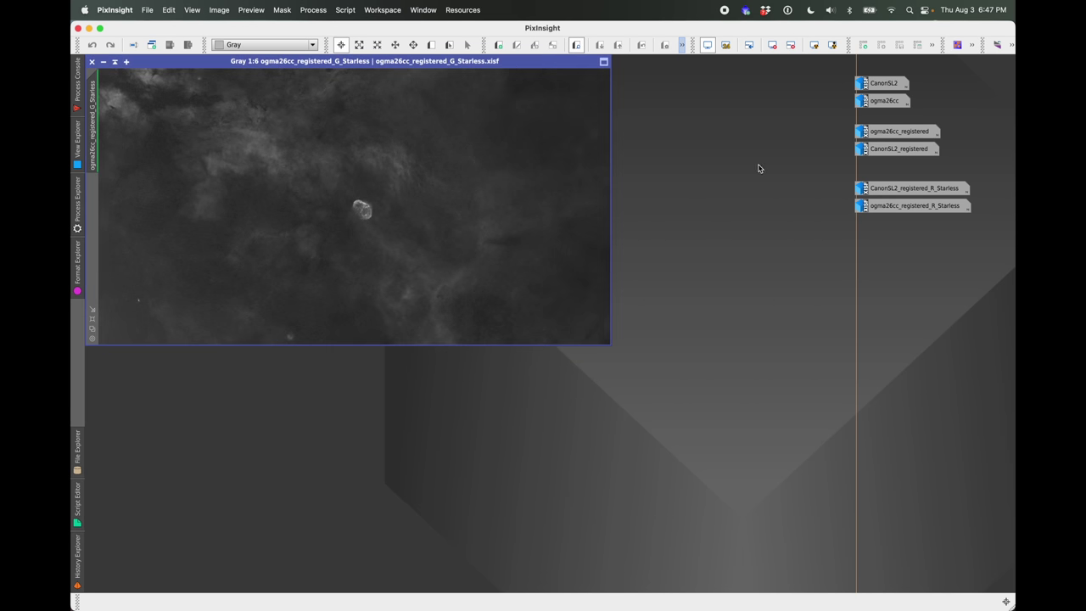
Step: Switch back and forth between the two green-channel starless images to compare their nebula signal
key(ctrl+Tab)
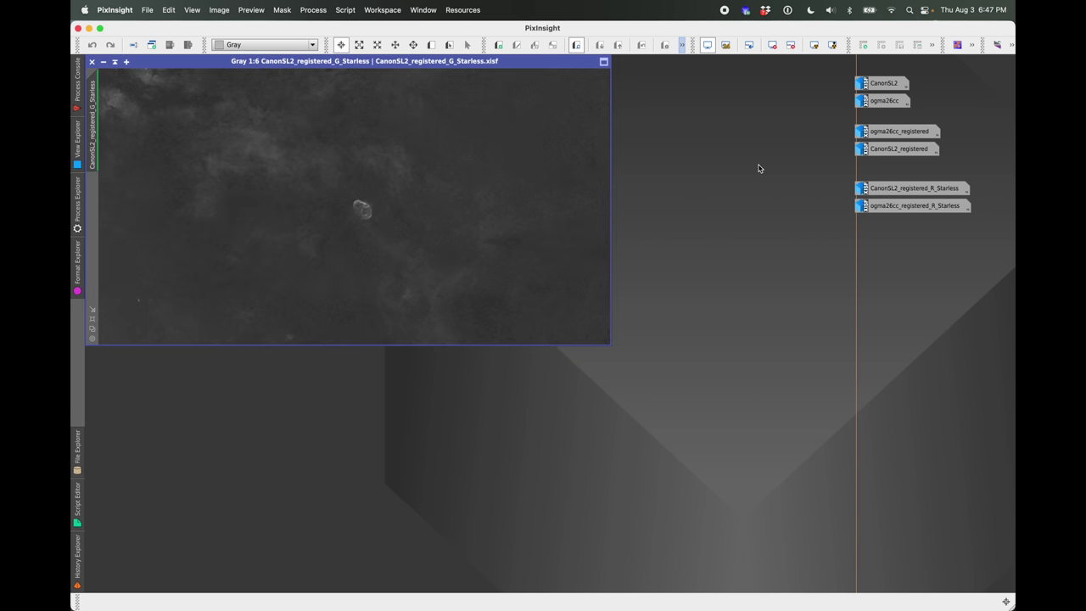
key(ctrl+Tab)
key(ctrl+Tab)
key(ctrl+Tab)
key(ctrl+Tab)
Step: Separate the two green-channel starless windows and view ogma26cc_registered_G_Starless at 1:1 on the faint area below and left of the bright nebula
drag(442, 62, 578, 91)
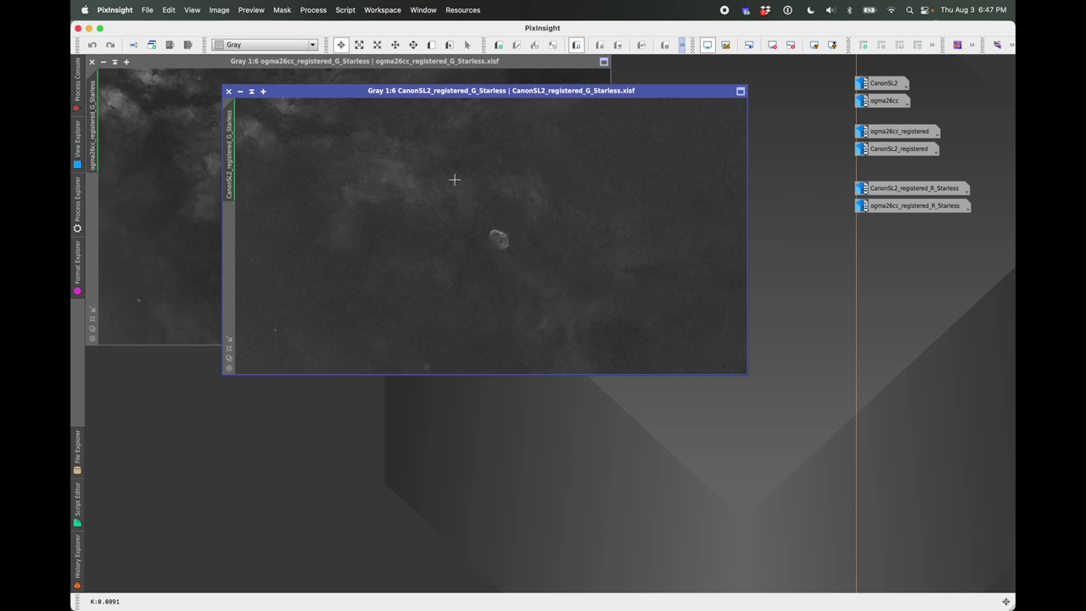
drag(548, 60, 631, 90)
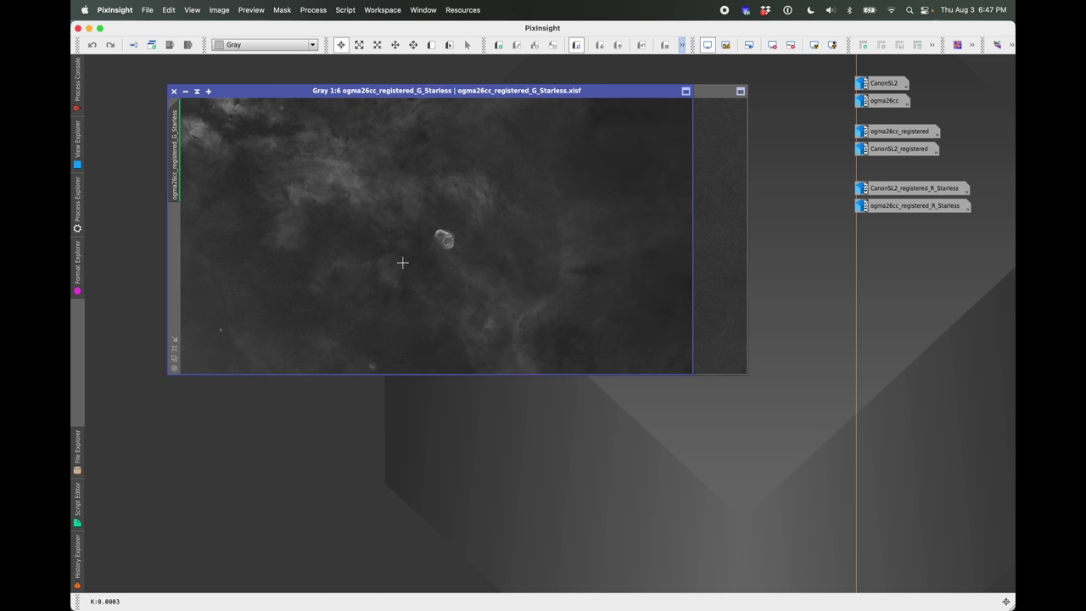
scroll(402, 263, up, 4)
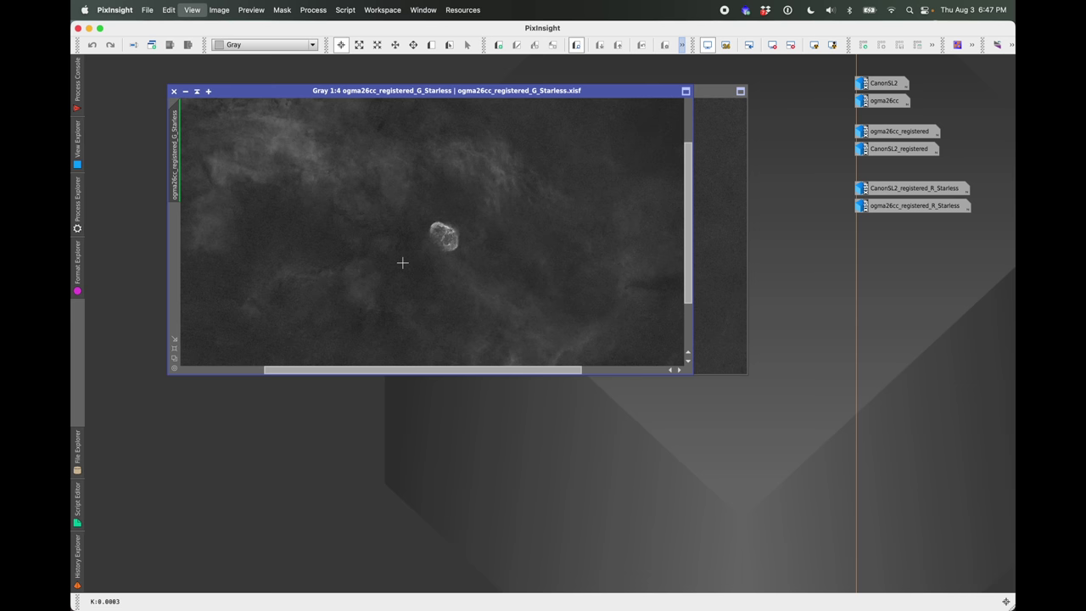
scroll(403, 263, up, 1)
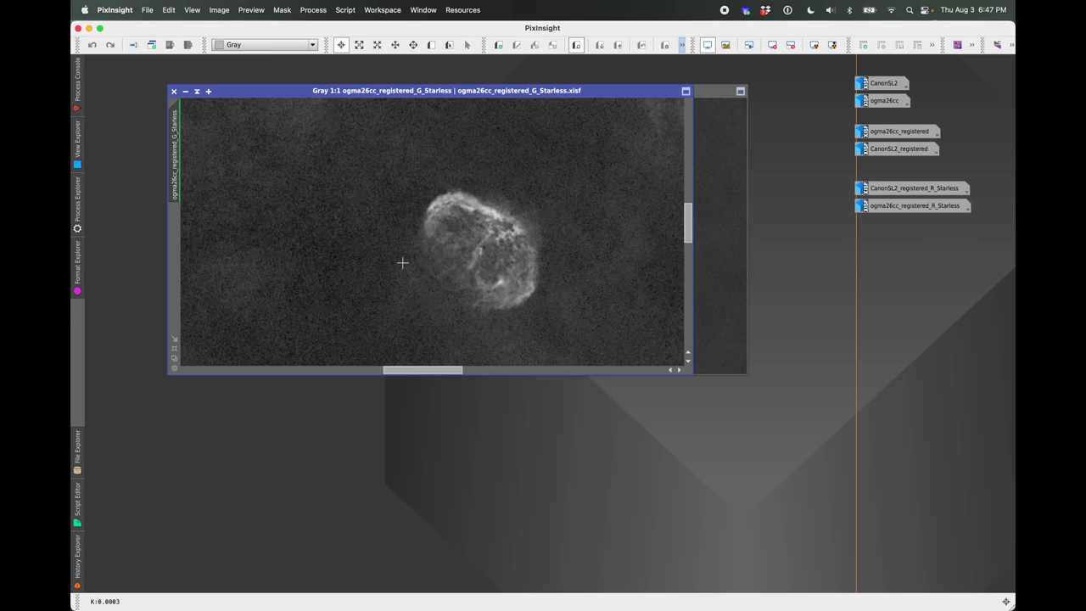
drag(453, 371, 429, 370)
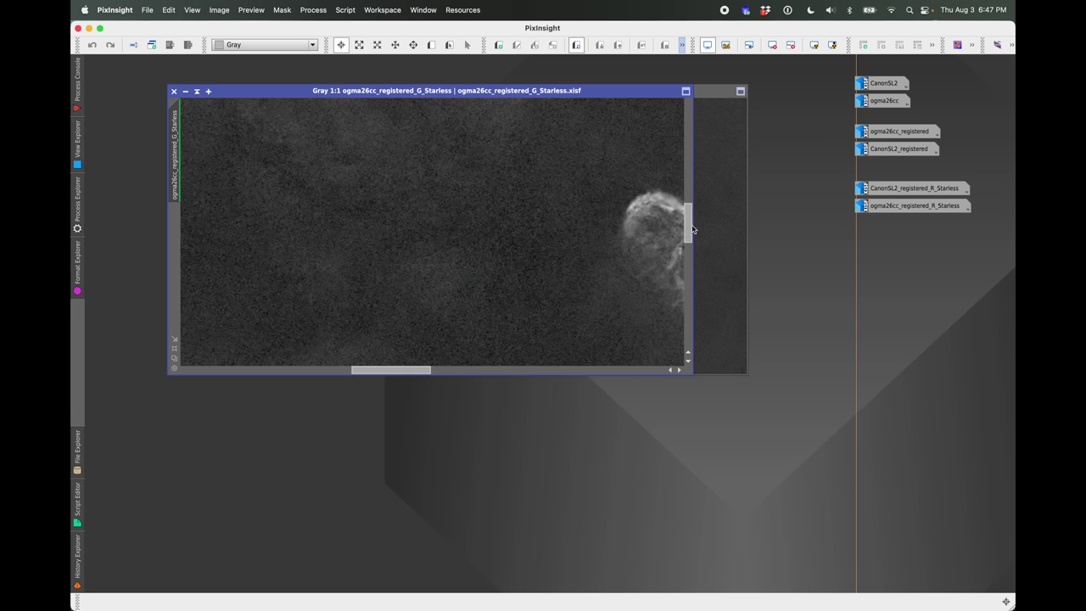
drag(688, 222, 684, 255)
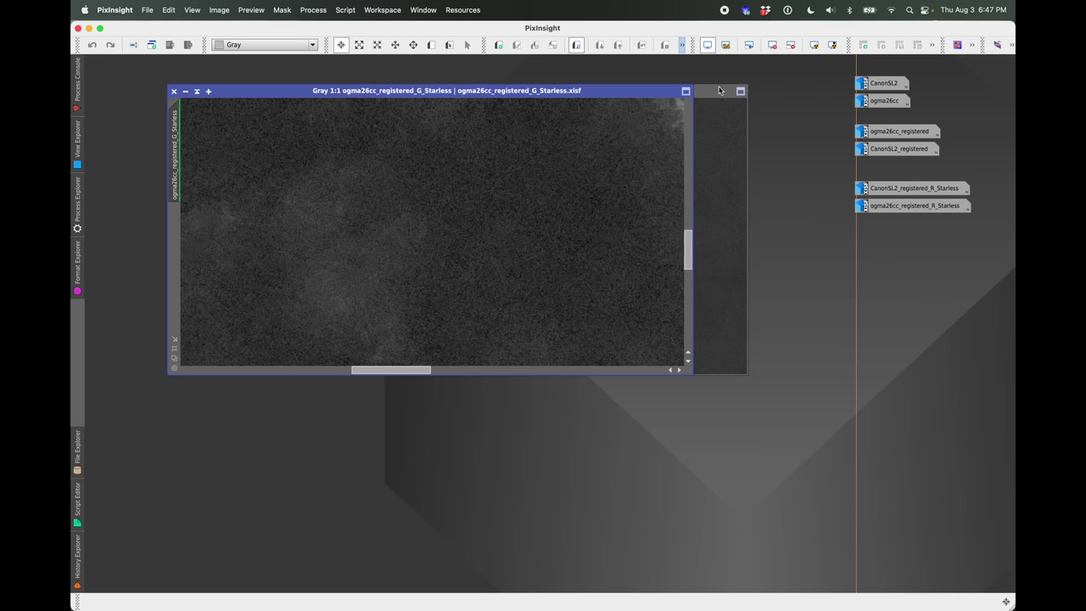
drag(719, 90, 909, 239)
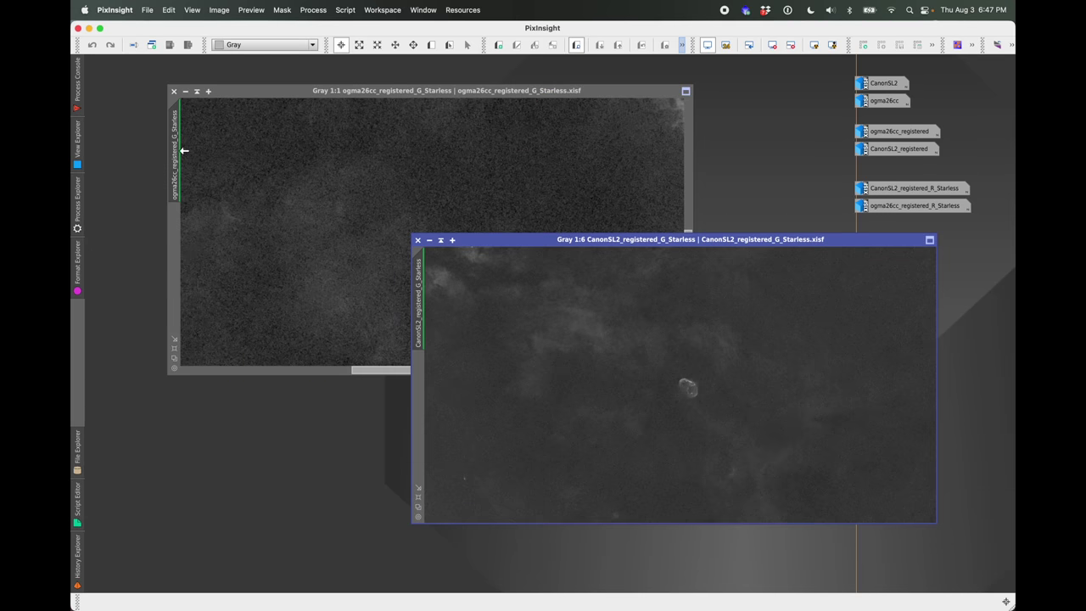
Step: Match CanonSL2_registered_G_Starless to the 1:1 view of ogma26cc_registered_G_Starless and place both windows partly overlapping
mouse_move(184, 150)
mouse_down()
mouse_move(420, 331)
mouse_move(199, 212)
mouse_move(176, 165)
mouse_up()
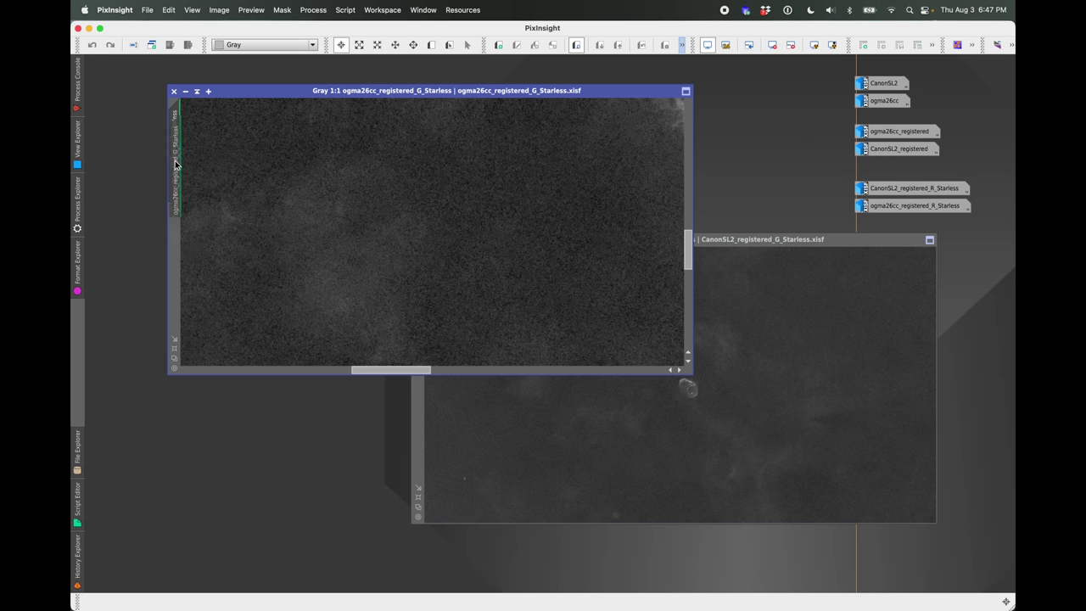
drag(798, 245, 1013, 258)
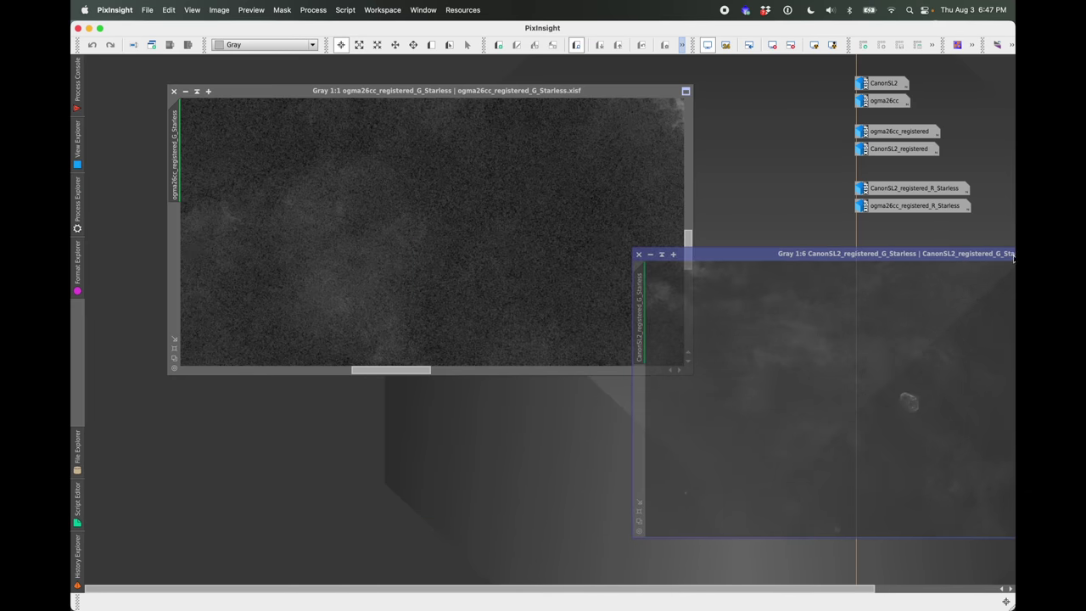
drag(506, 90, 422, 93)
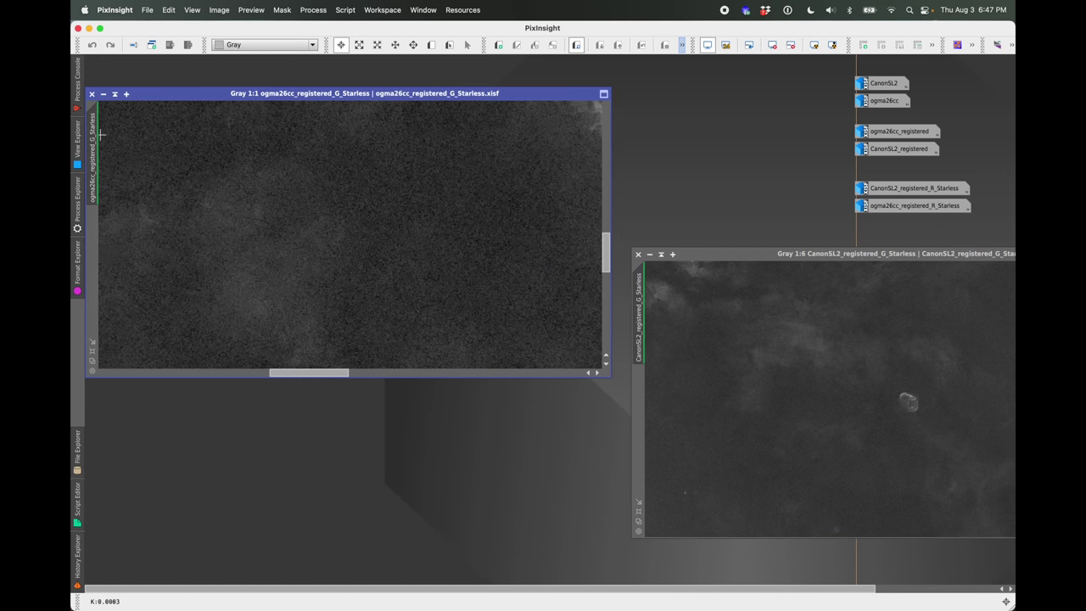
drag(100, 133, 639, 302)
drag(820, 253, 578, 123)
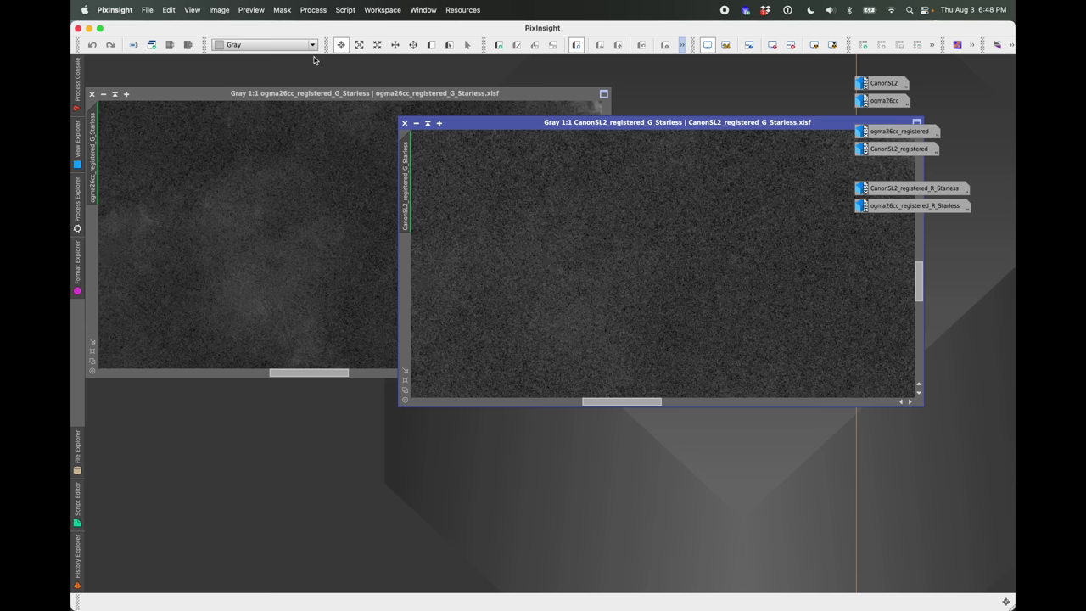
Step: Alternate between the two green-channel starless windows at 1:1 to compare noise and faint nebula signal
click(271, 96)
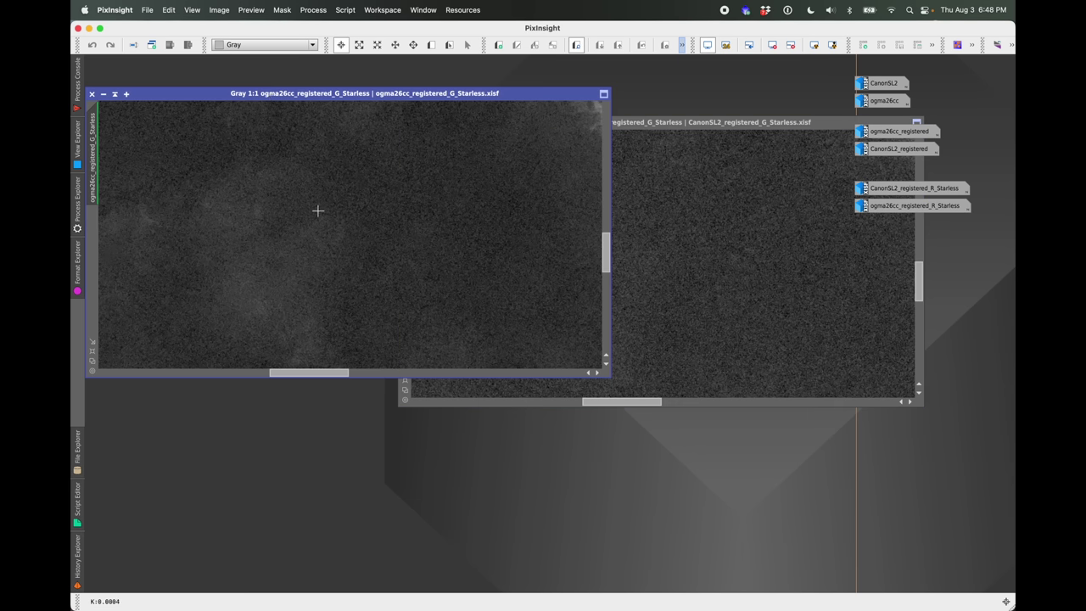
click(692, 127)
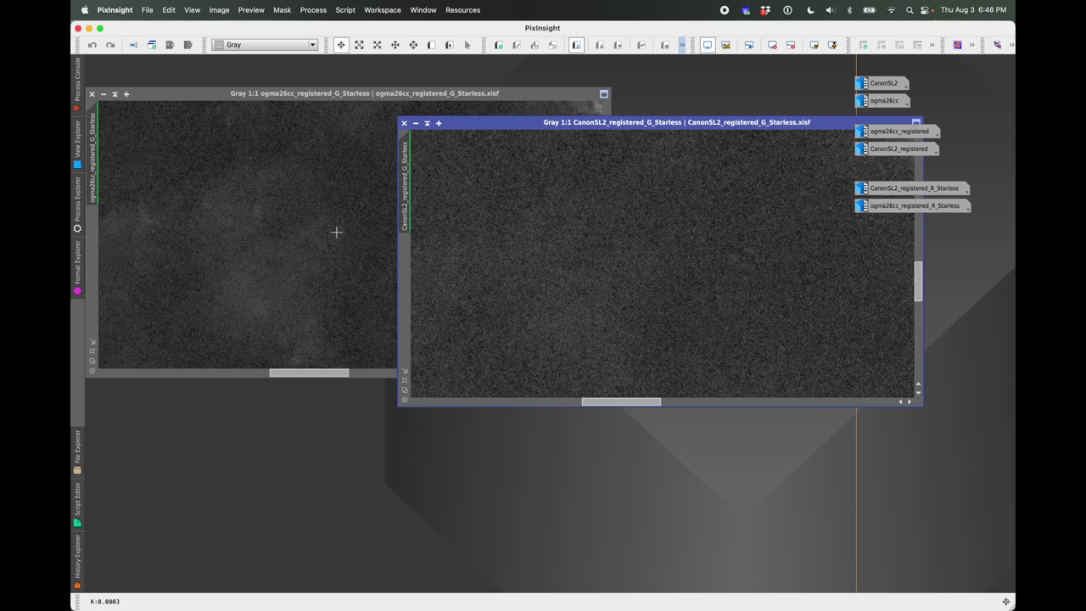
click(331, 100)
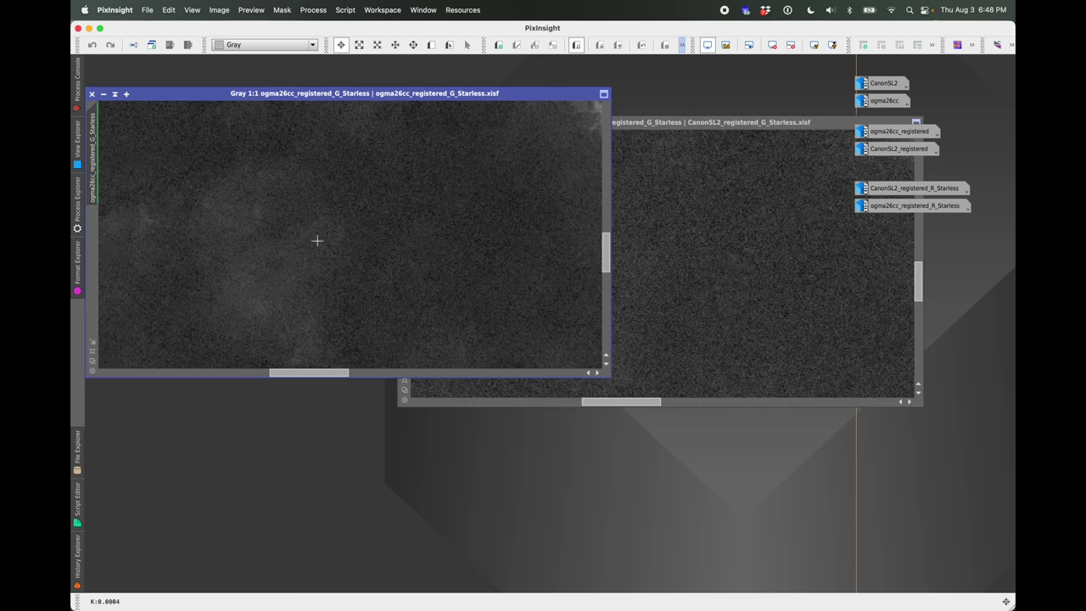
click(697, 122)
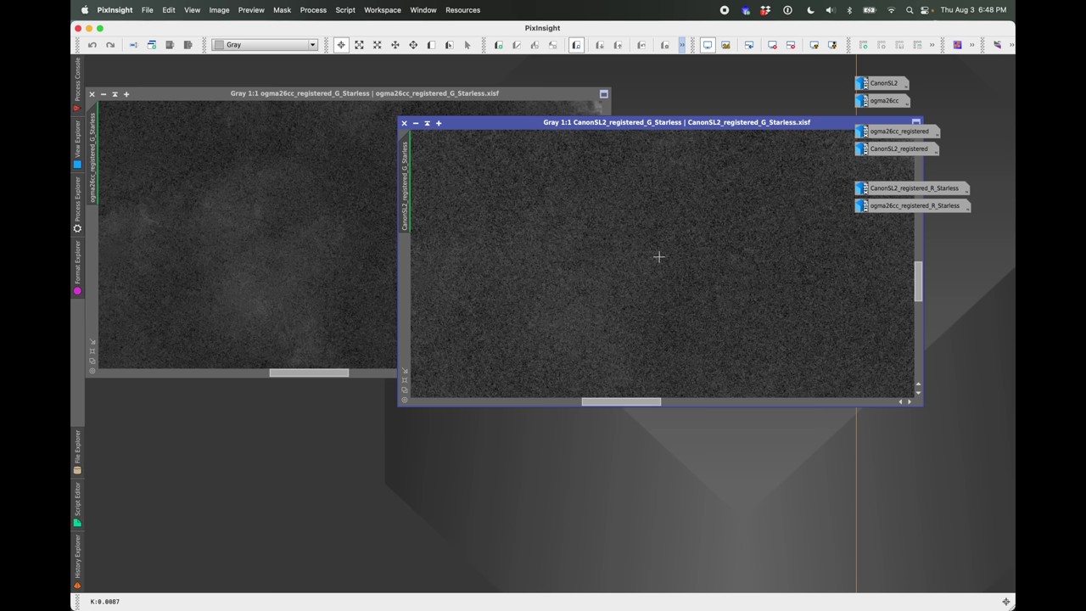
click(388, 96)
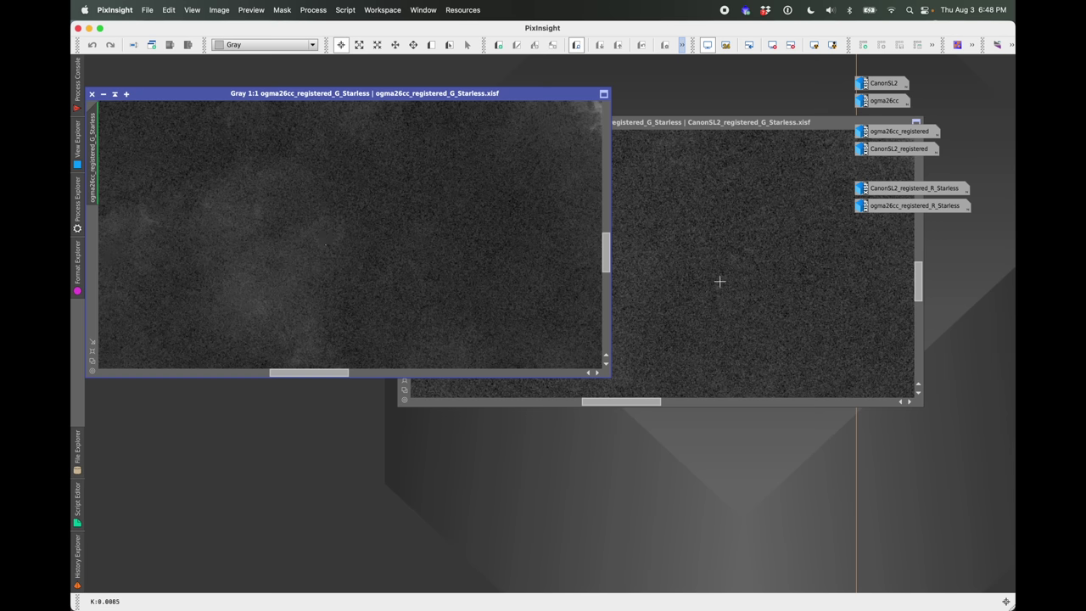
Step: Zoom both green-channel starless images out to 1:6
key(super+minus)
key(super+minus)
key(super+minus)
key(super+minus)
key(super+minus)
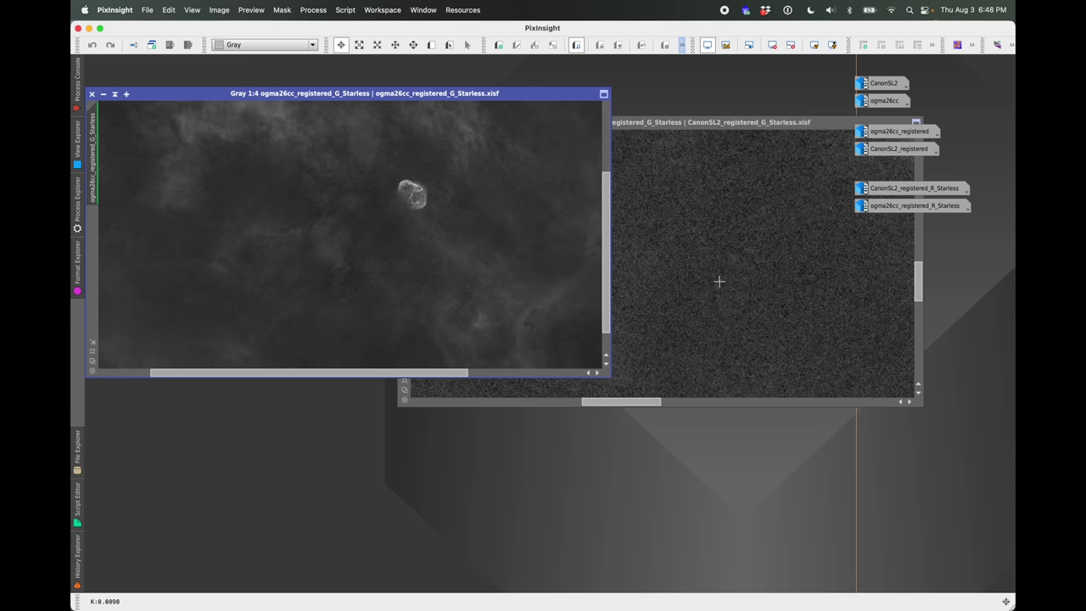
click(722, 124)
key(super+minus)
key(super+minus)
key(super+minus)
key(super+minus)
key(super+minus)
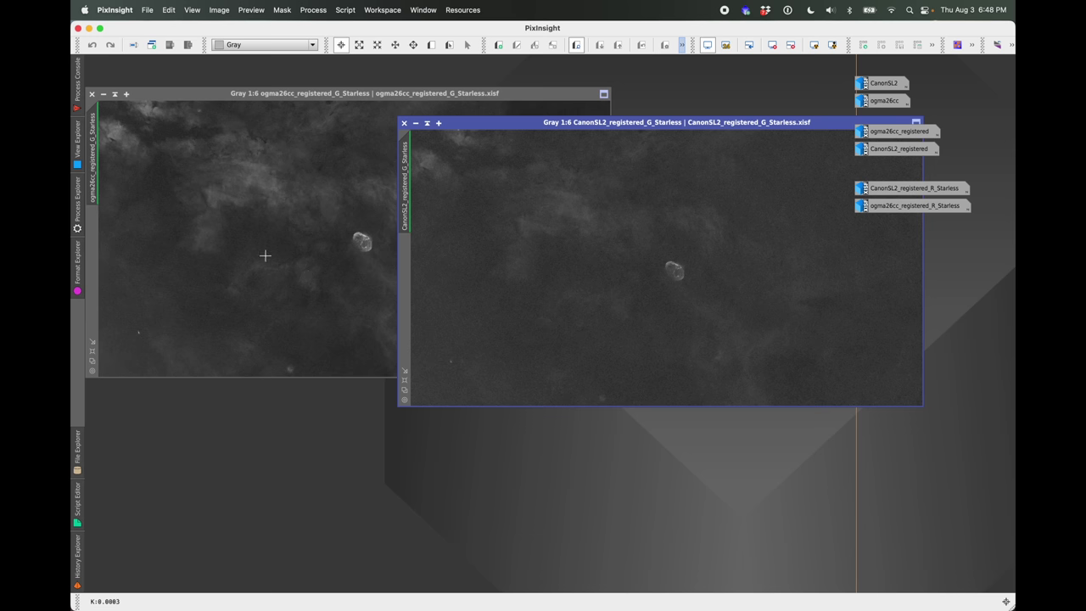
Step: Briefly view the CanonSL2 and ogma26cc_registered colour images, minimizing each one after viewing
double_click(884, 85)
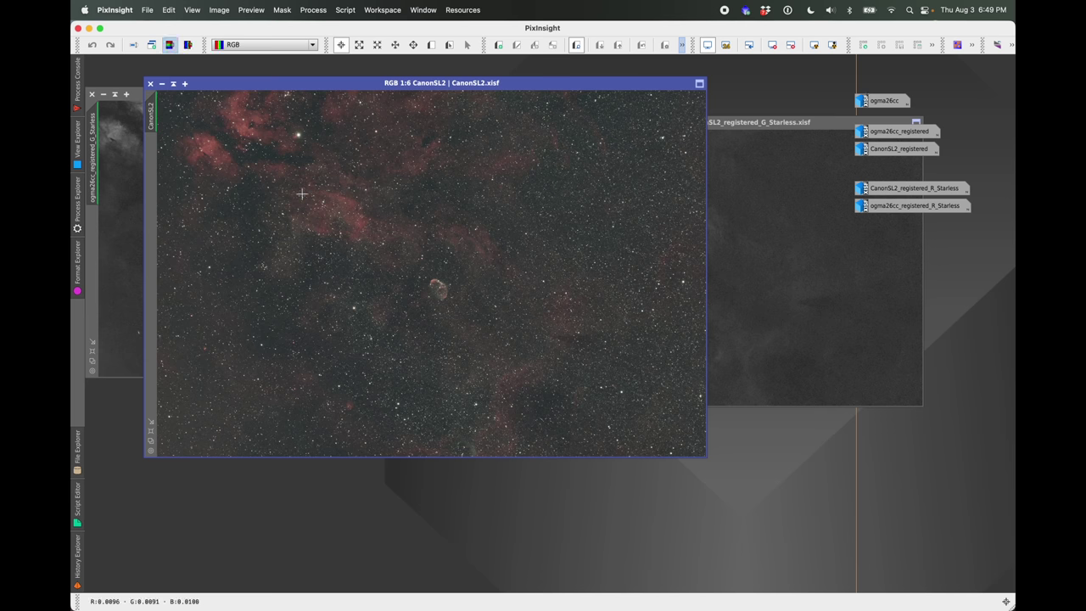
click(162, 83)
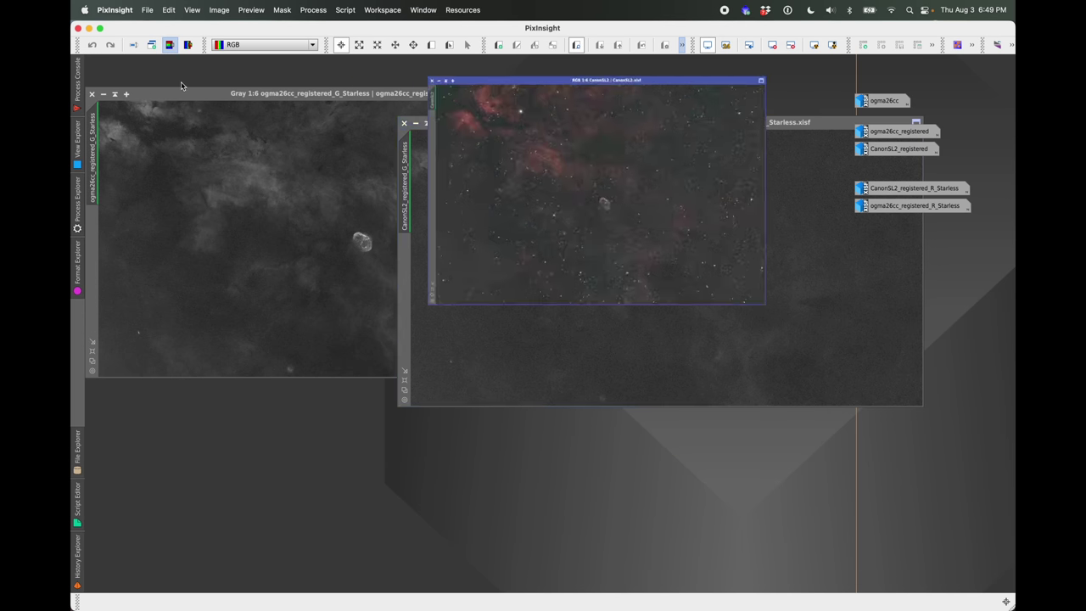
click(897, 131)
double_click(897, 132)
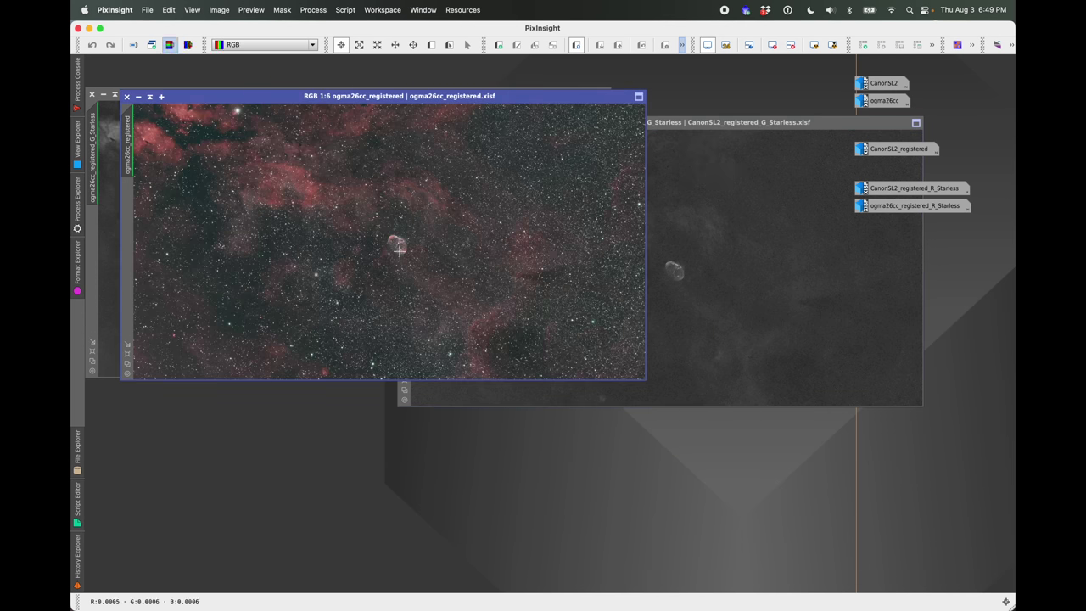
click(140, 98)
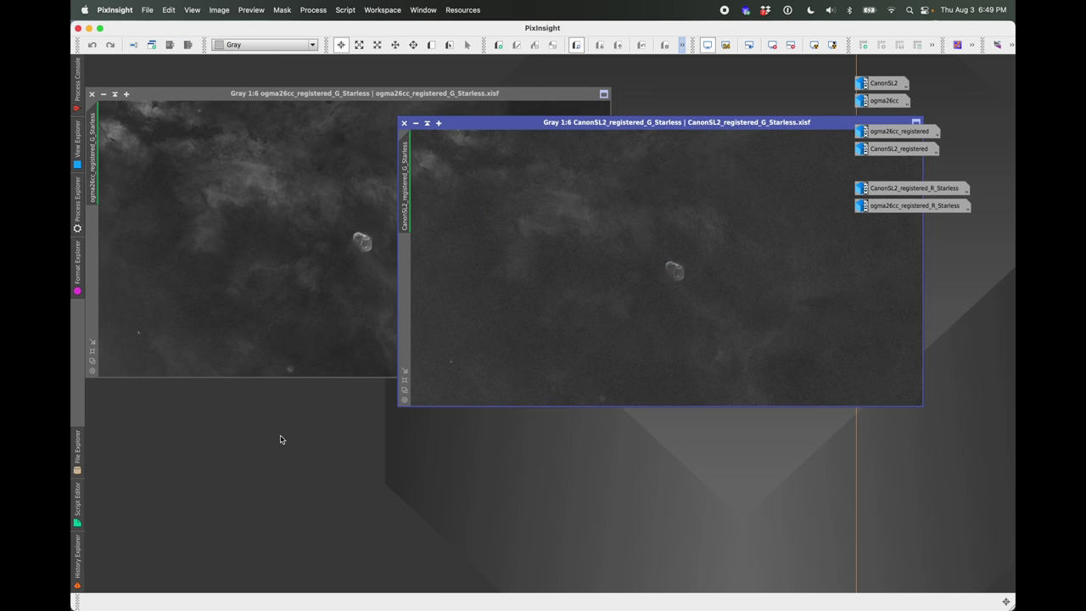
Step: Switch to Photoshop, show Curves 3 and Hue/Saturation 1 above the Starless Red Channel in ogma.psd, and display the Hue/Saturation 1 settings
key(super+Tab)
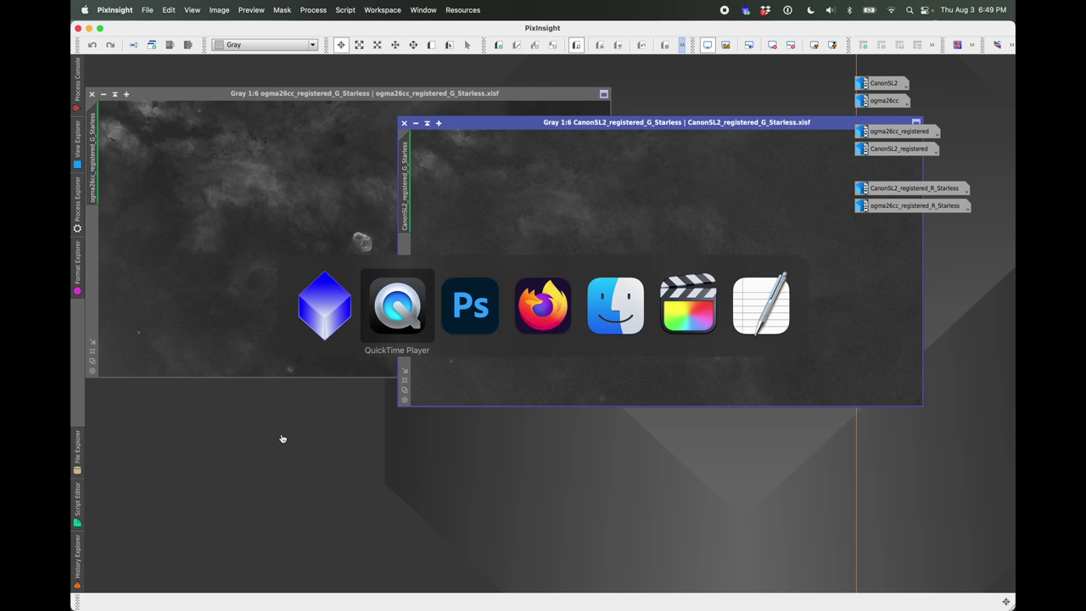
key(super+Tab)
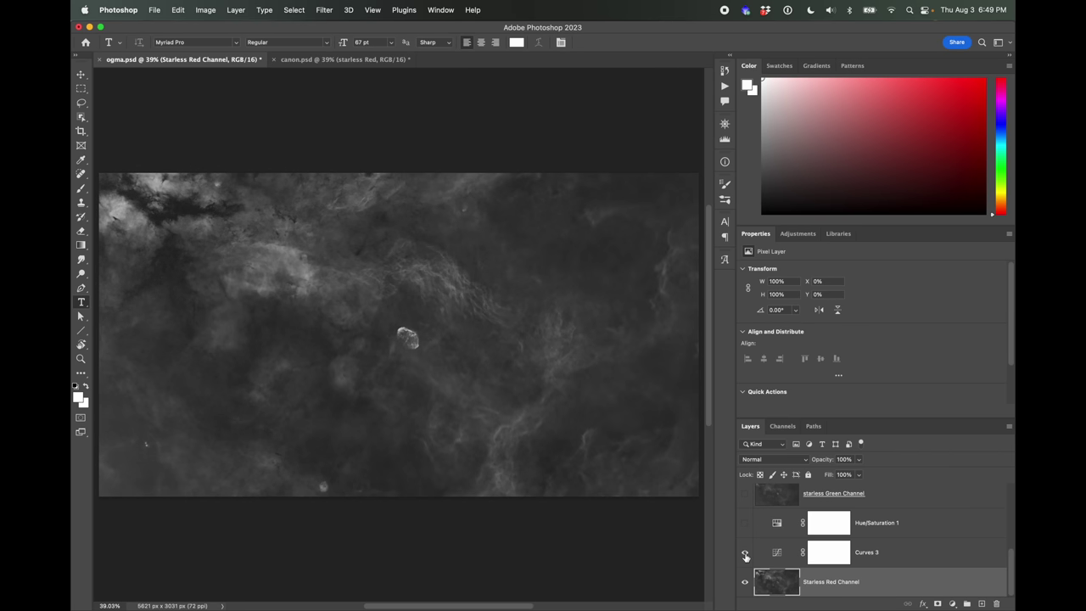
click(745, 554)
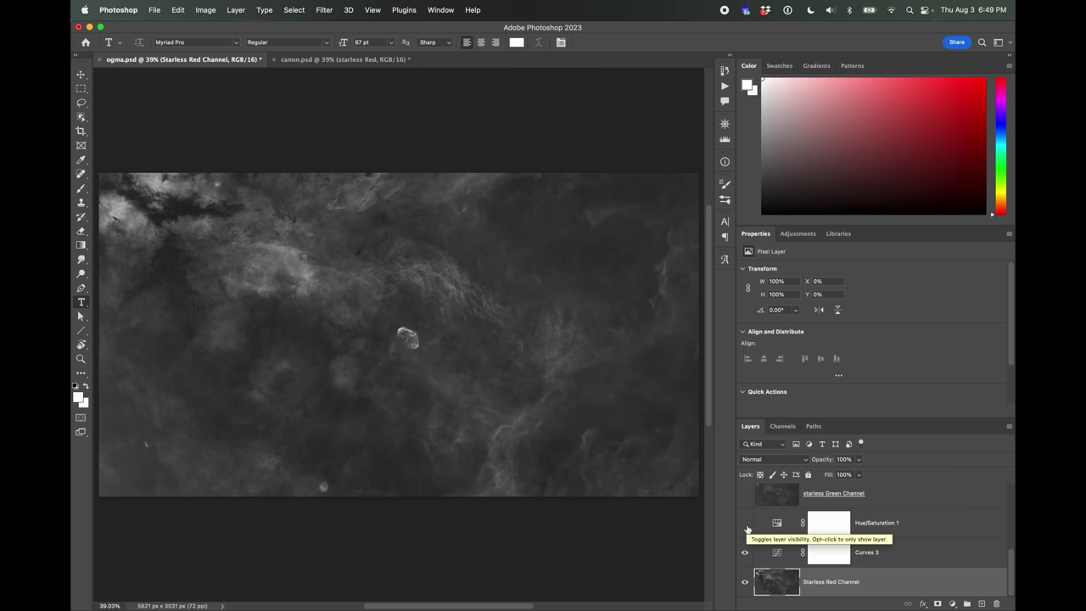
click(745, 526)
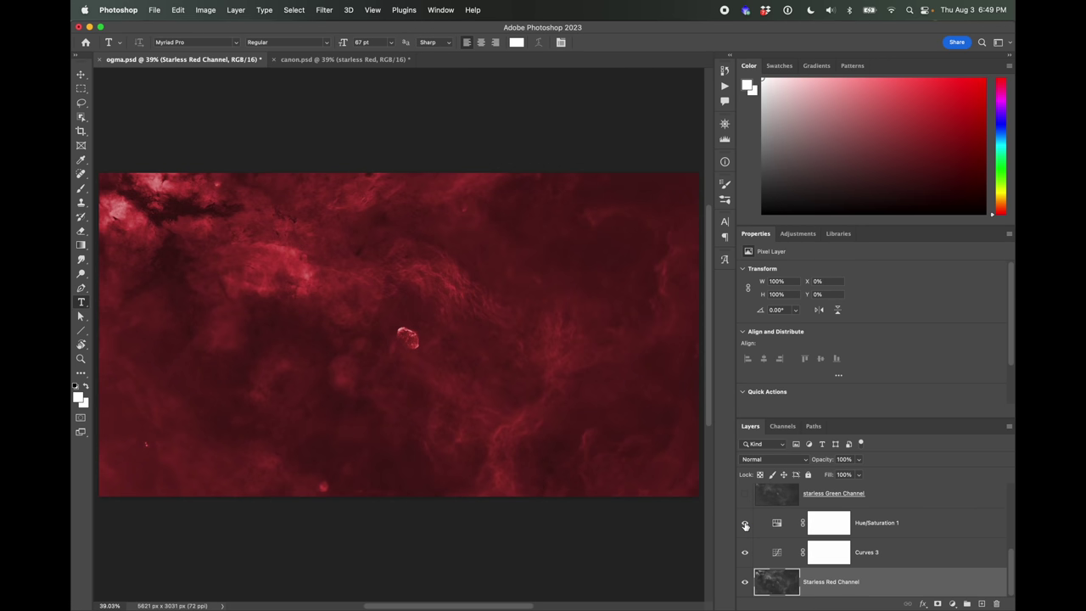
click(777, 526)
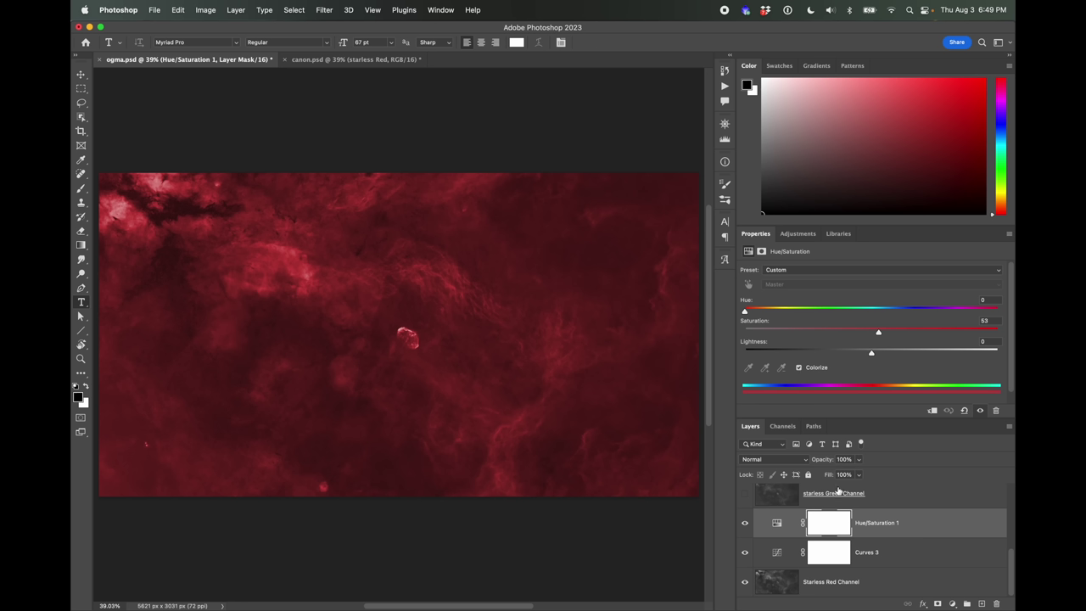
Step: Show the starless Green Channel layer with its clipped Curves 2 and Hue/Saturation 2 adjustments, and display the Hue/Saturation 2 settings
click(746, 497)
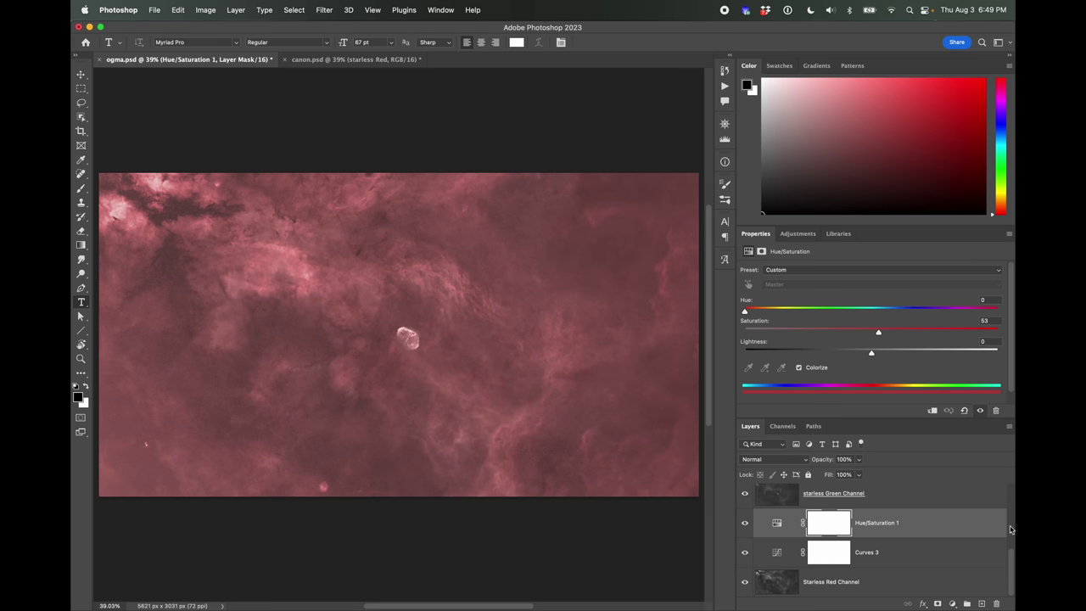
drag(1012, 568, 1009, 532)
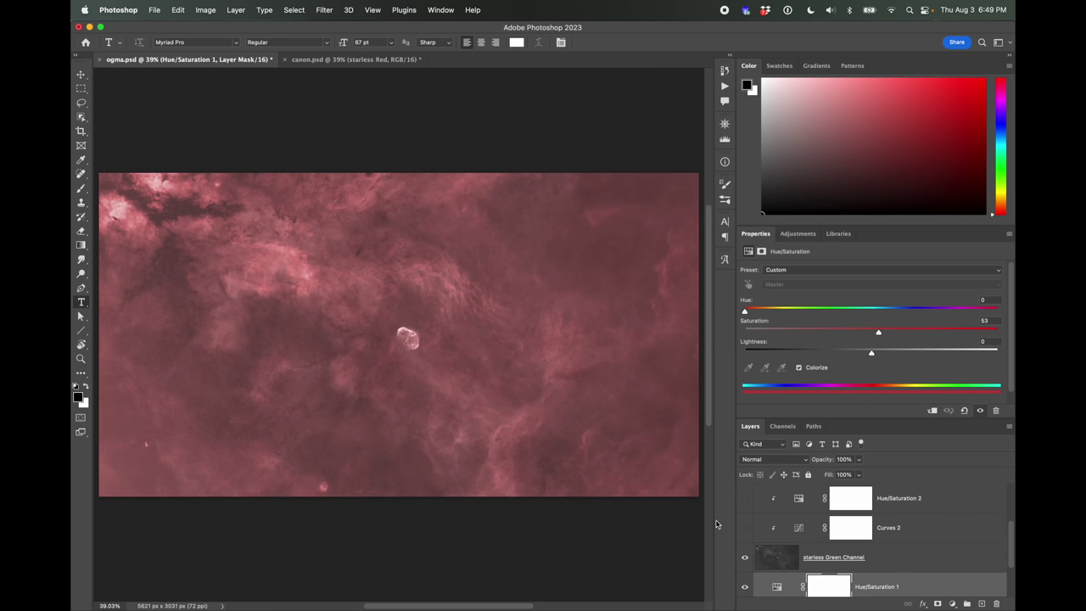
click(744, 529)
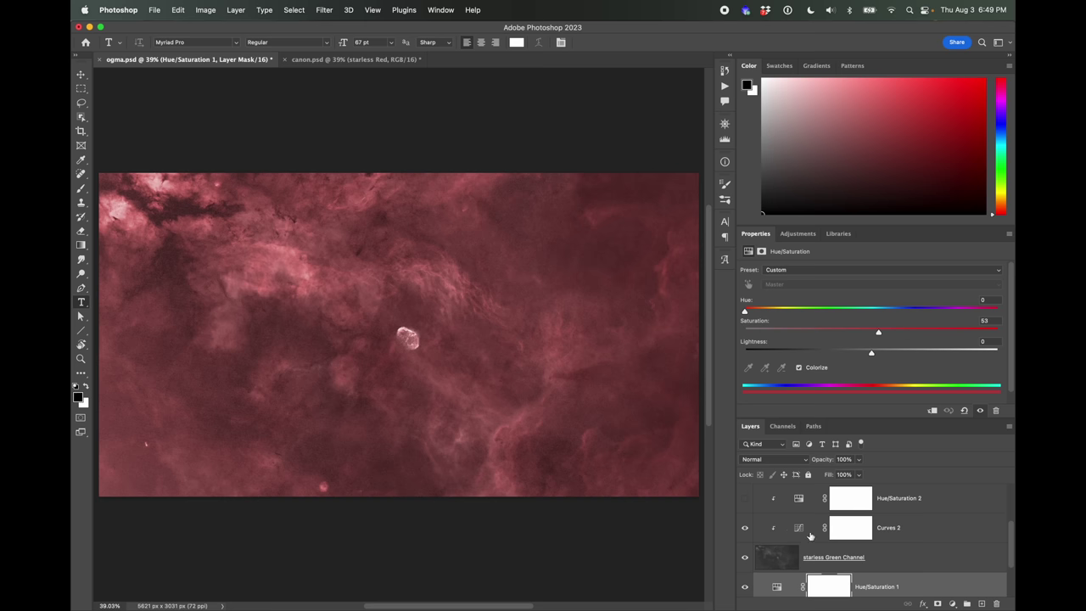
click(745, 501)
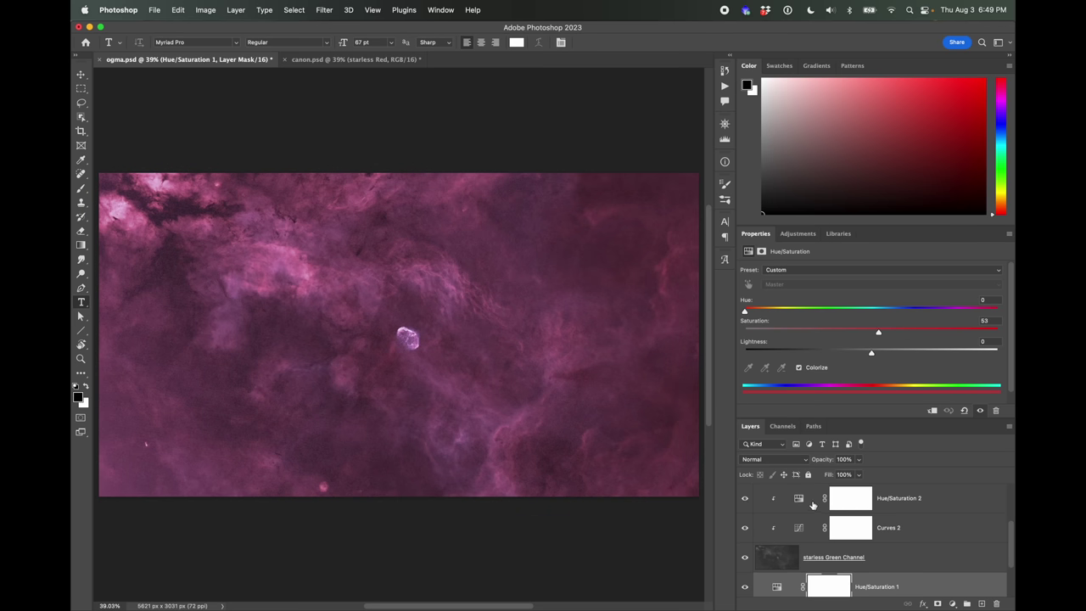
click(802, 502)
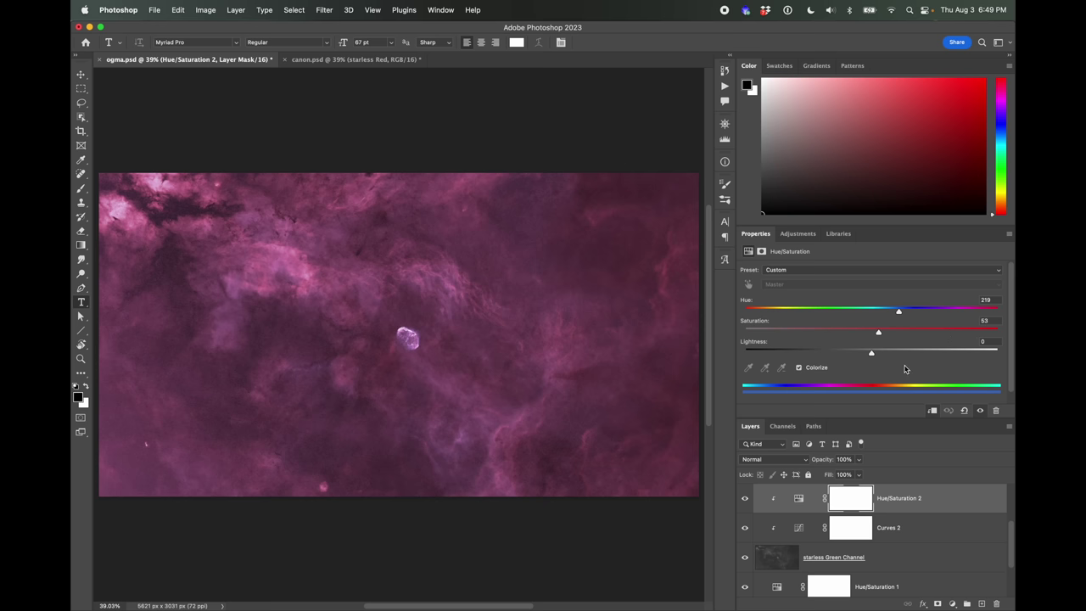
Step: Show the Curves 1 and Selective Color 1 adjustment layers, toggling Selective Color 1 off and on to compare its effect
drag(1010, 543, 1011, 521)
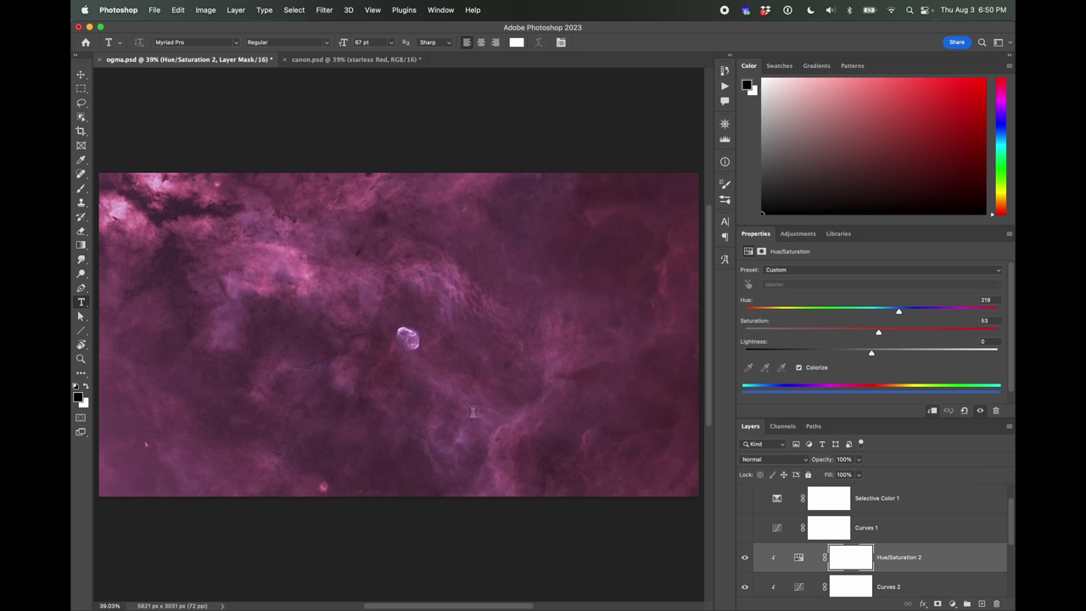
click(745, 529)
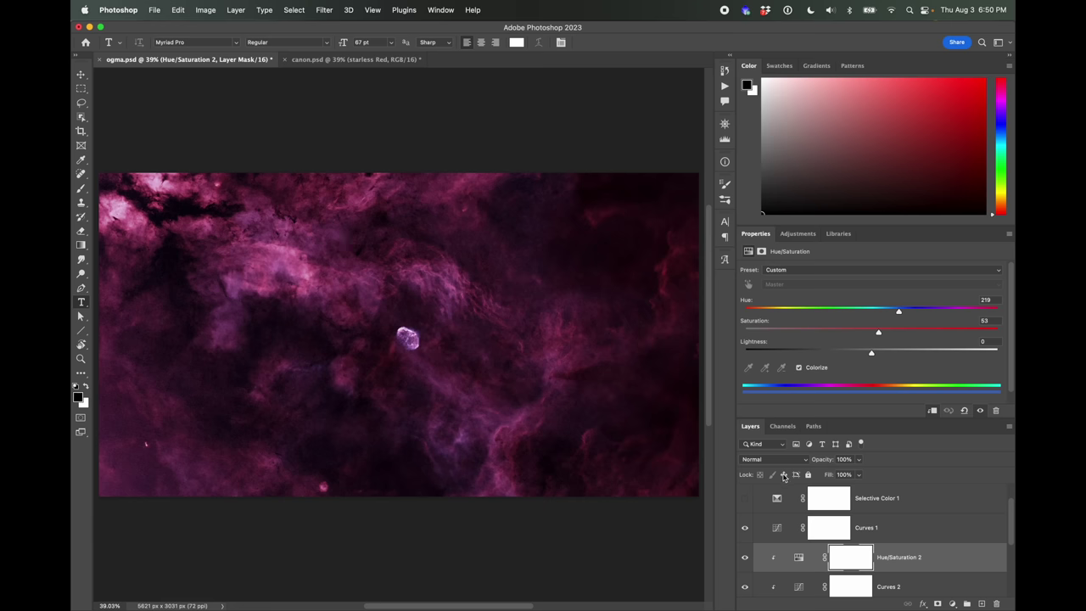
click(746, 503)
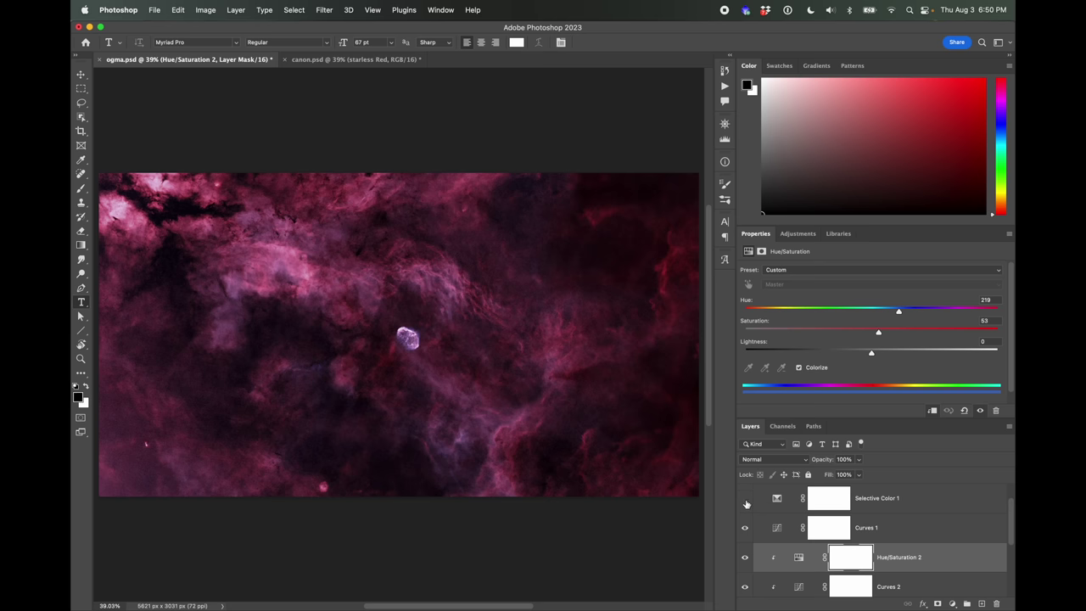
click(746, 503)
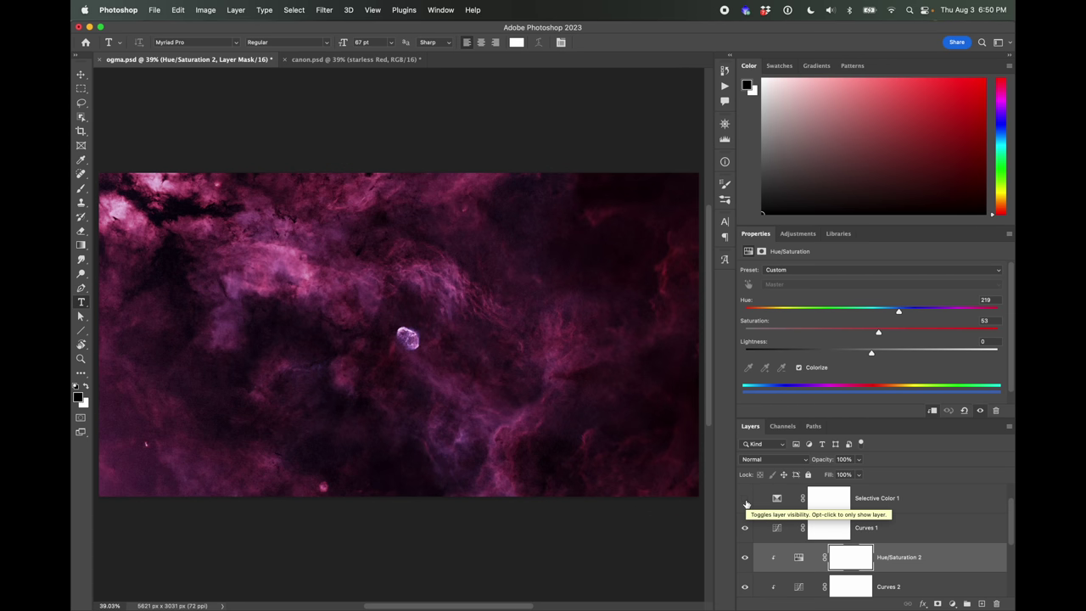
click(746, 503)
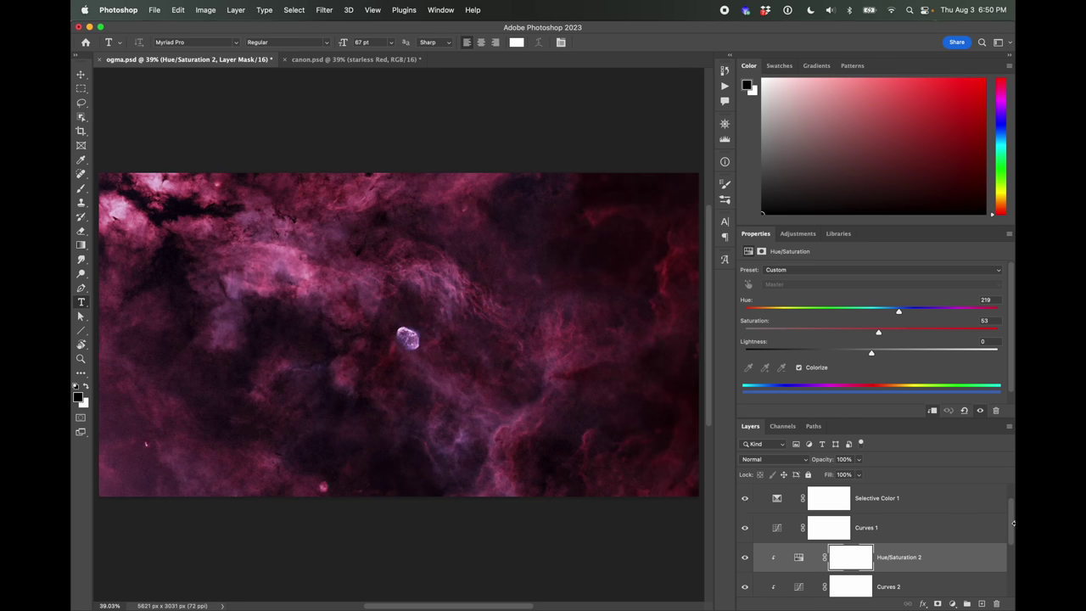
Step: Show the stars layer over the starless nebula, view it alone for a moment, and restore all the other layers
drag(1012, 531, 1010, 519)
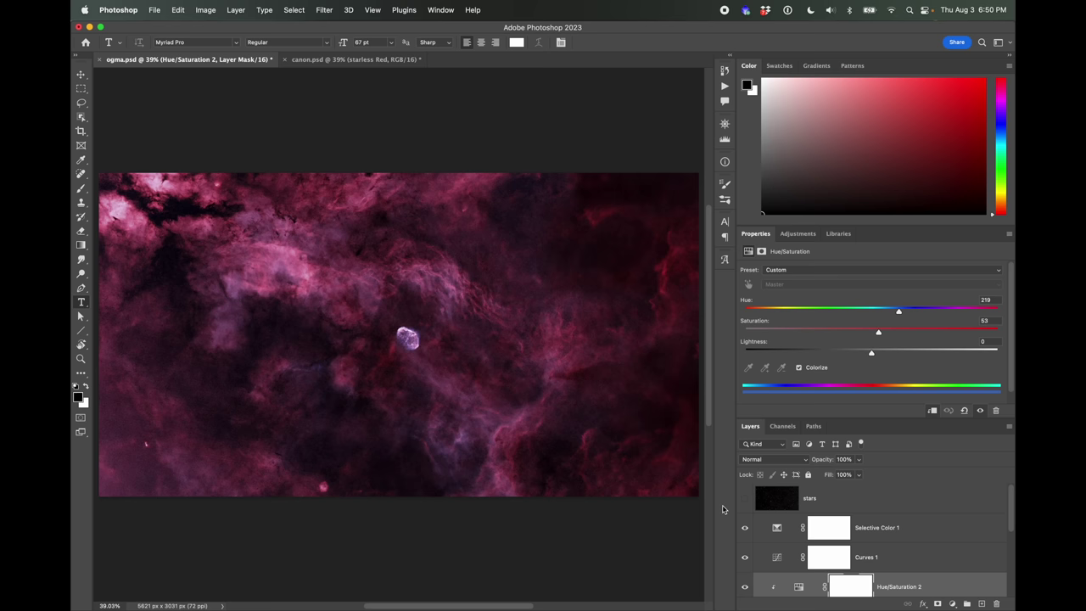
click(836, 504)
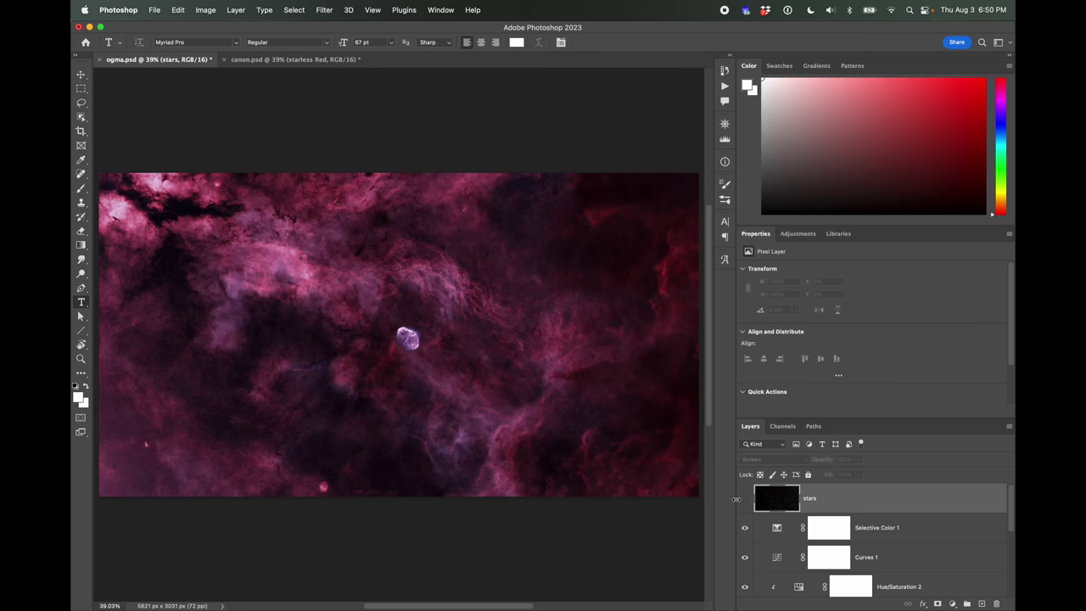
click(744, 500)
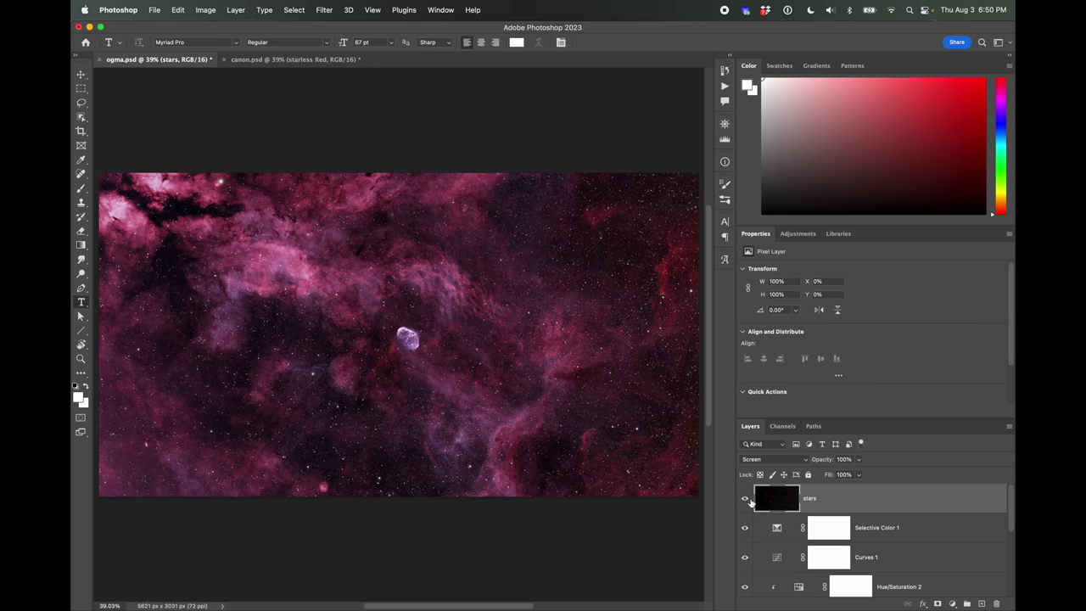
alt+click(745, 500)
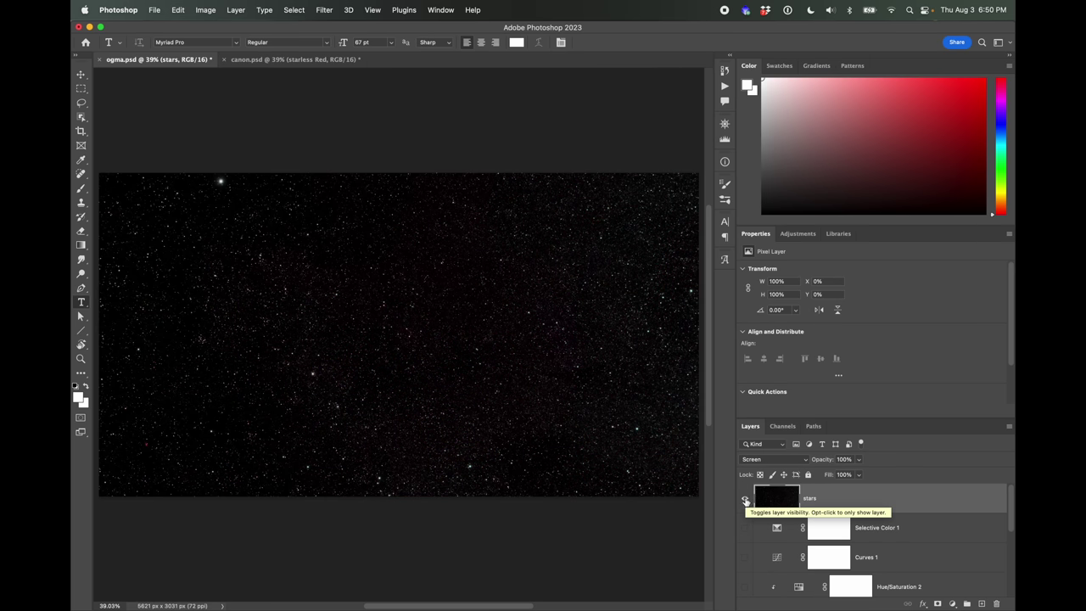
alt+click(745, 501)
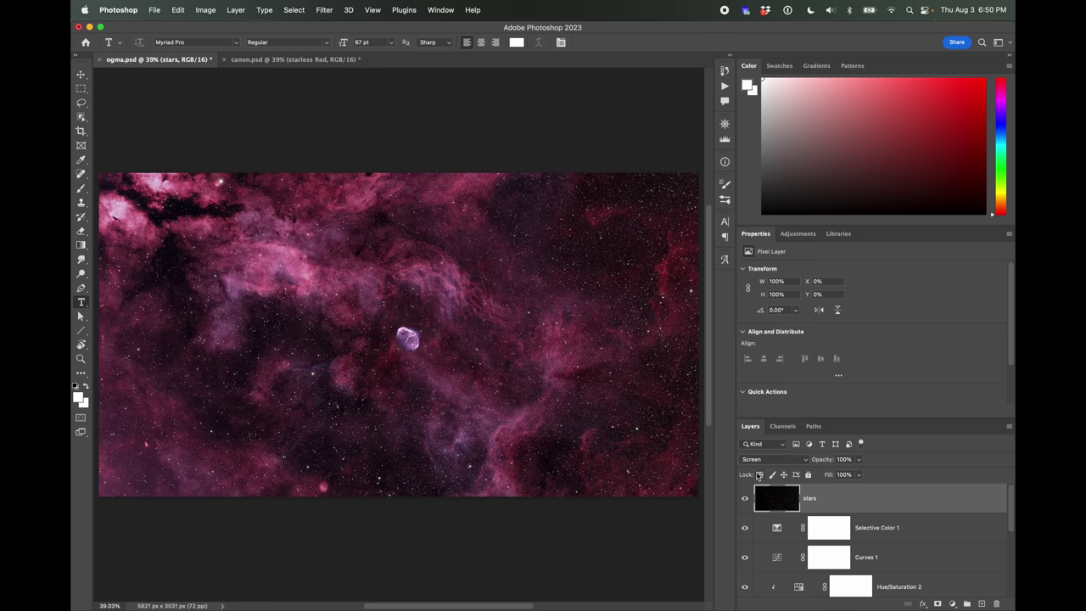
Step: Check the Screen blend mode of the stars layer in the blend mode list, and display the full Curves 1 settings
click(766, 461)
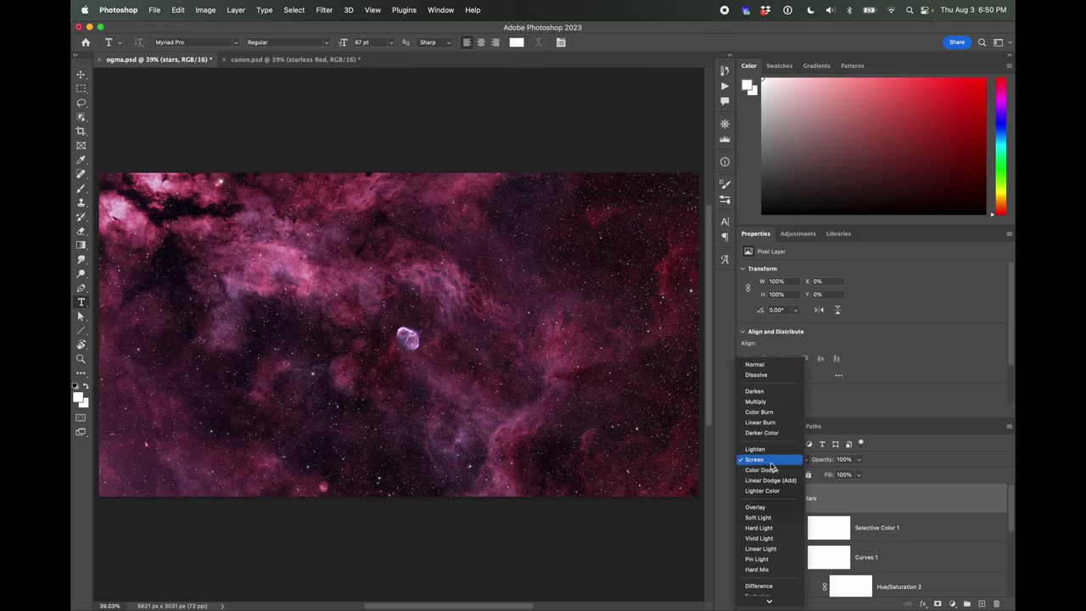
click(769, 464)
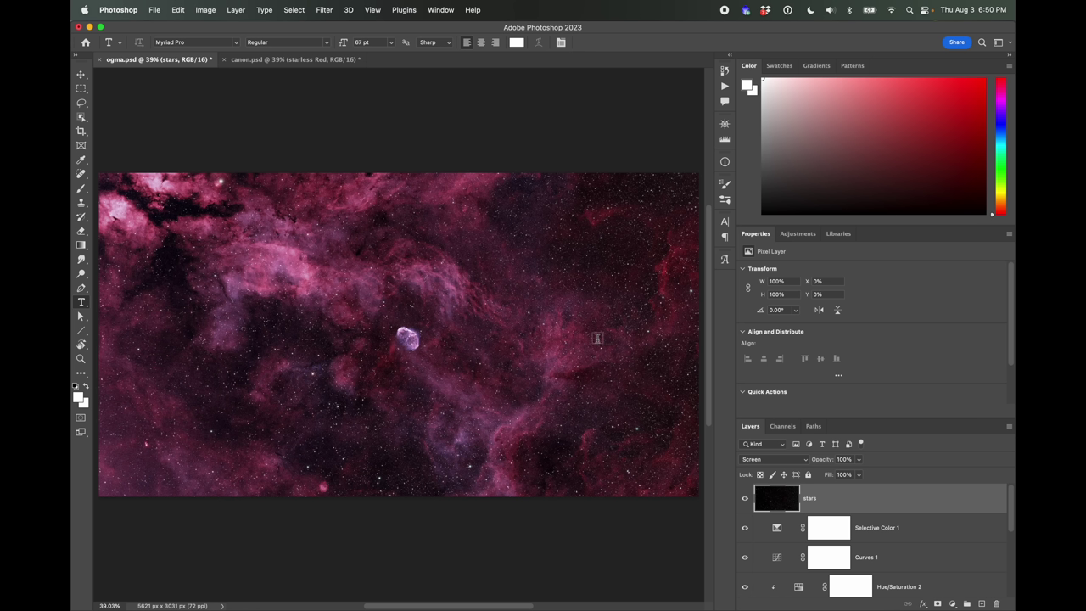
mouse_move(1012, 499)
mouse_down()
mouse_move(1006, 519)
mouse_move(1003, 498)
mouse_up()
click(930, 557)
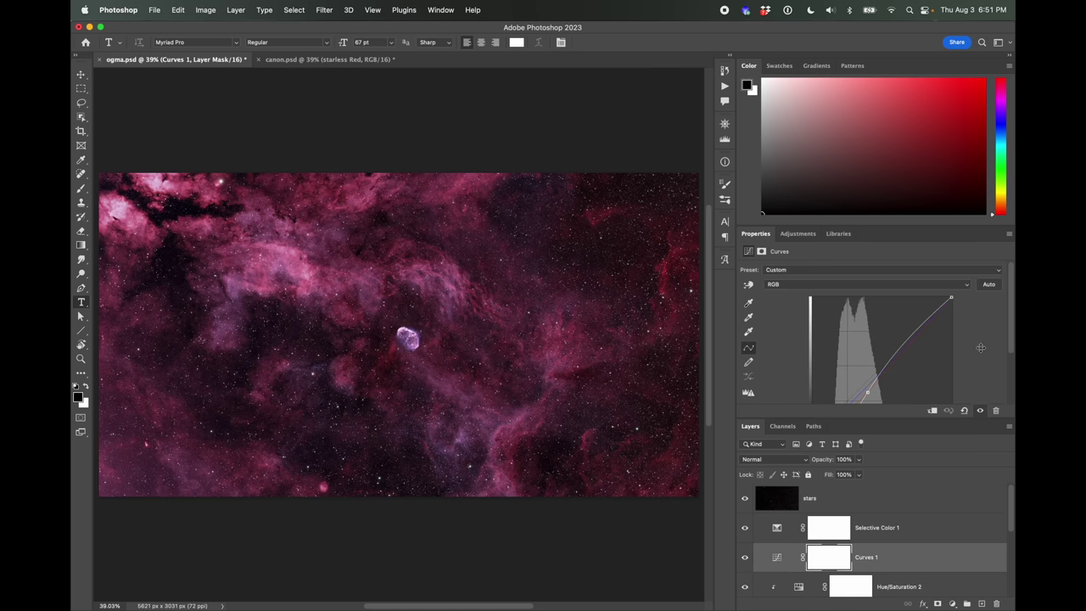
scroll(987, 341, down, 2)
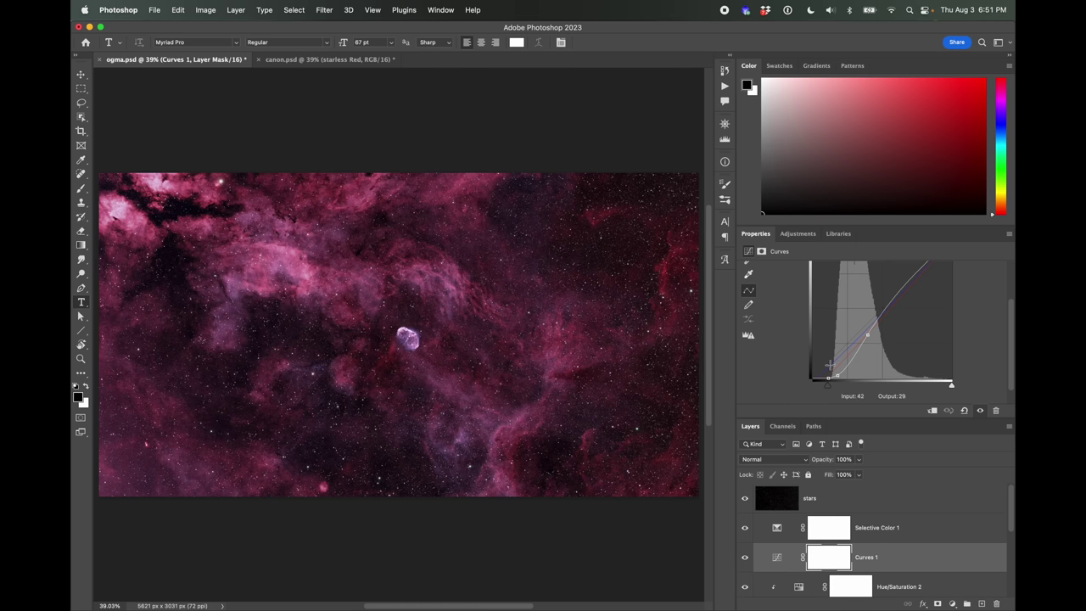
Step: Display the Selective Color 1 settings for Reds, and switch the displayed color range to Magentas
click(921, 533)
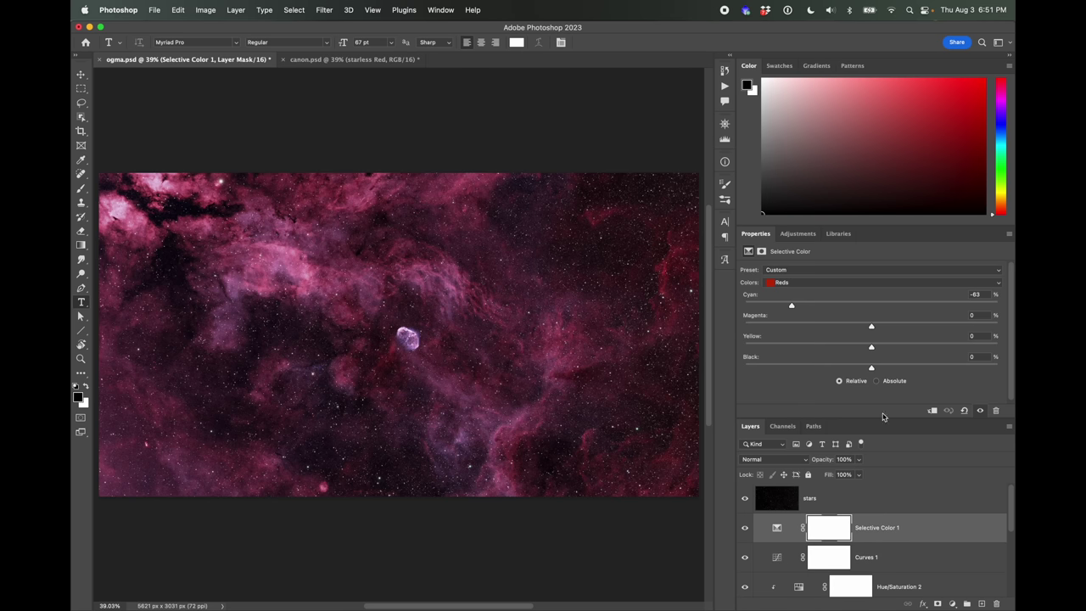
click(820, 283)
click(821, 331)
Step: Show canon.psd and look through its layer stack up to the stars layer
click(332, 61)
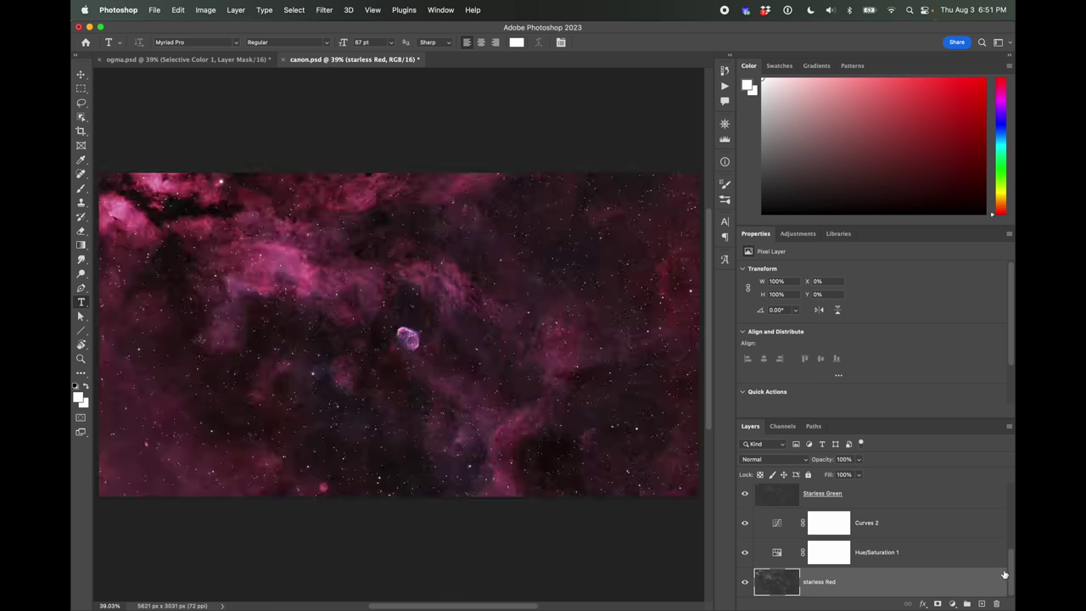
drag(1012, 573, 1004, 493)
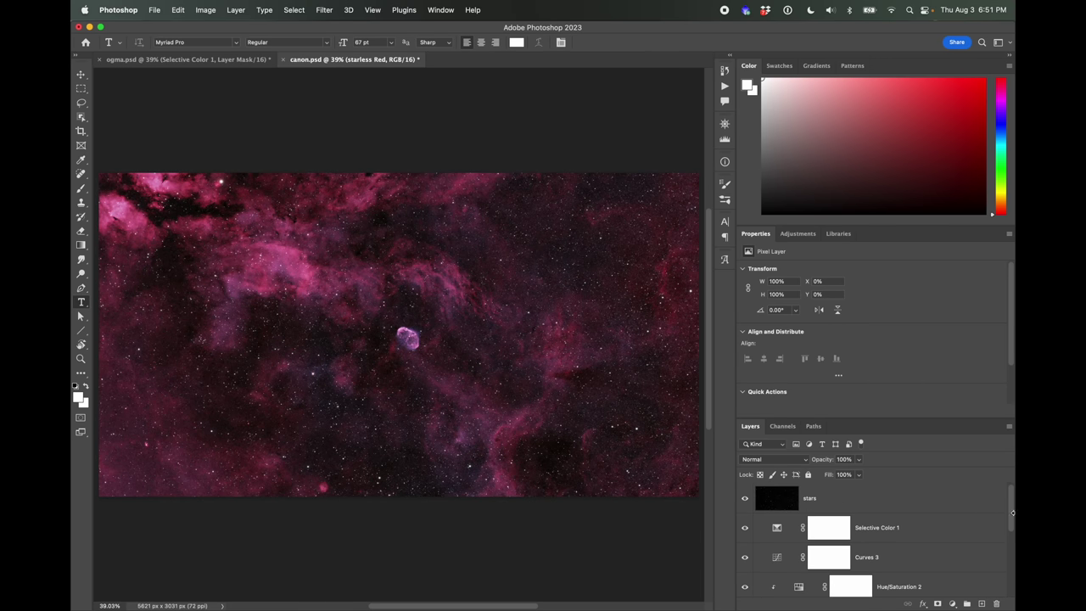
scroll(1011, 514, down, 2)
scroll(1006, 516, up, 2)
Step: Alternate repeatedly between ogma.psd and canon.psd to compare the two finished nebula images, ending on ogma.psd
click(204, 60)
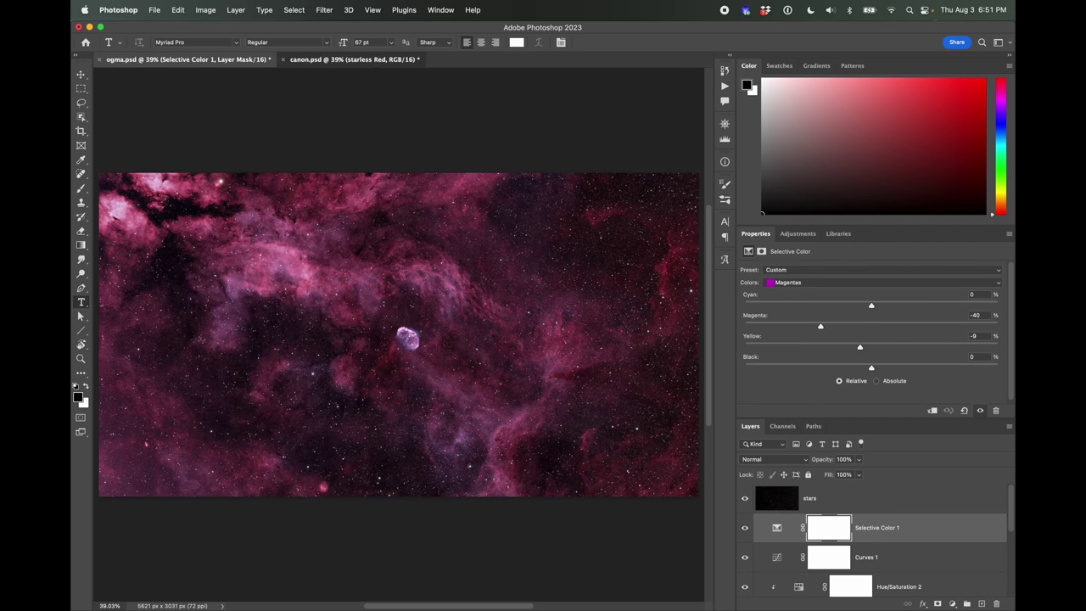
click(313, 64)
click(205, 65)
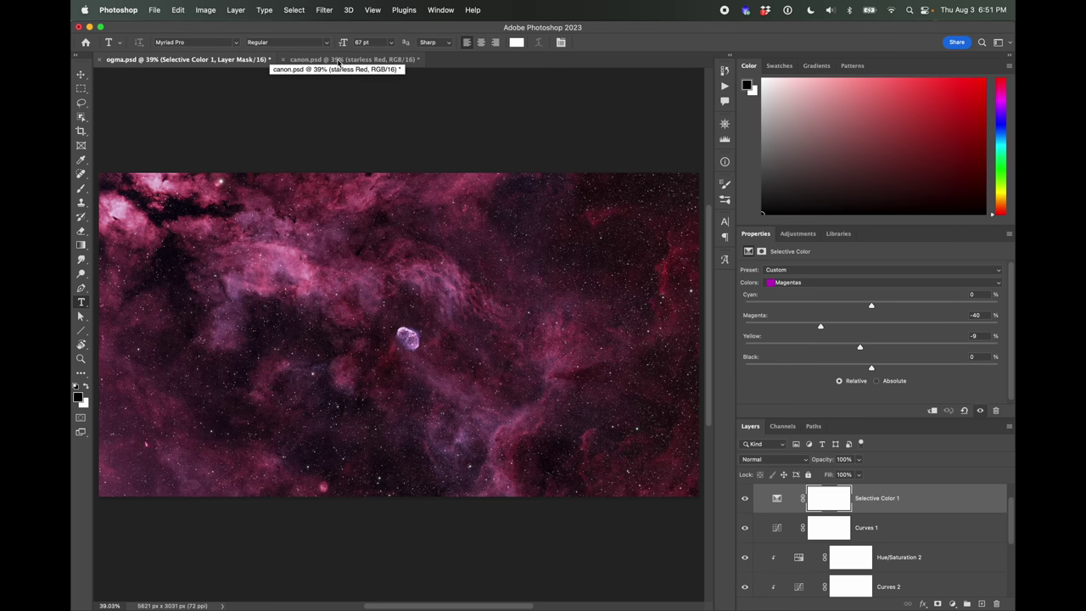
click(338, 64)
click(214, 67)
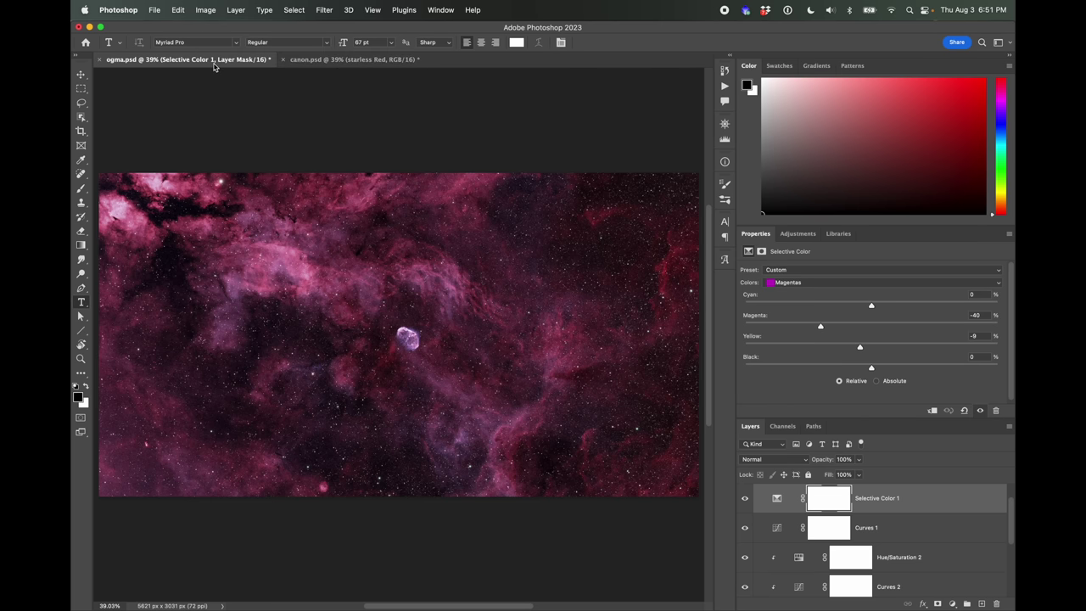
click(330, 65)
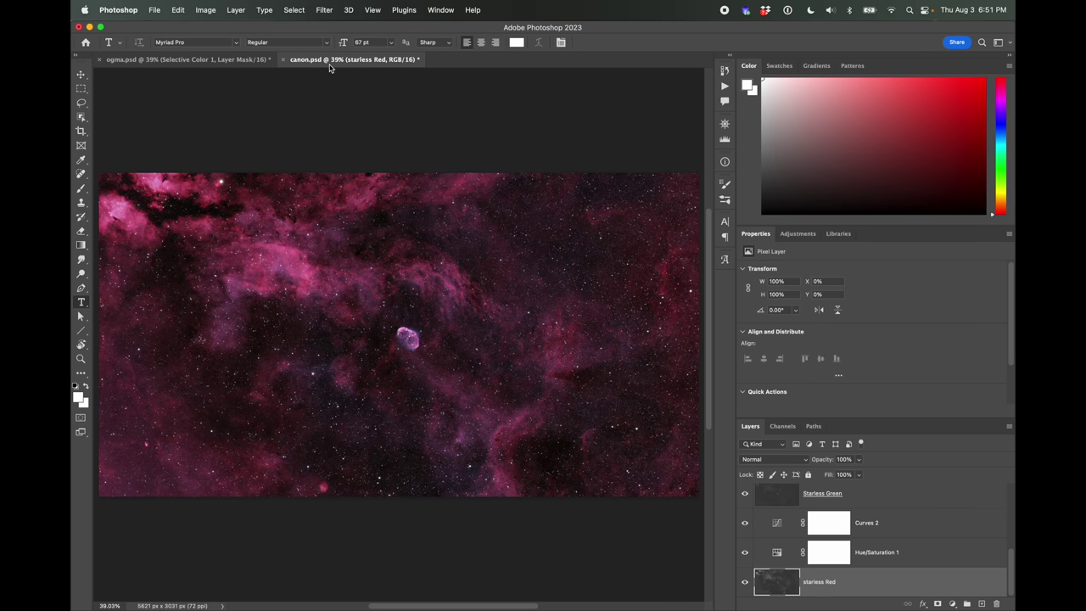
click(228, 63)
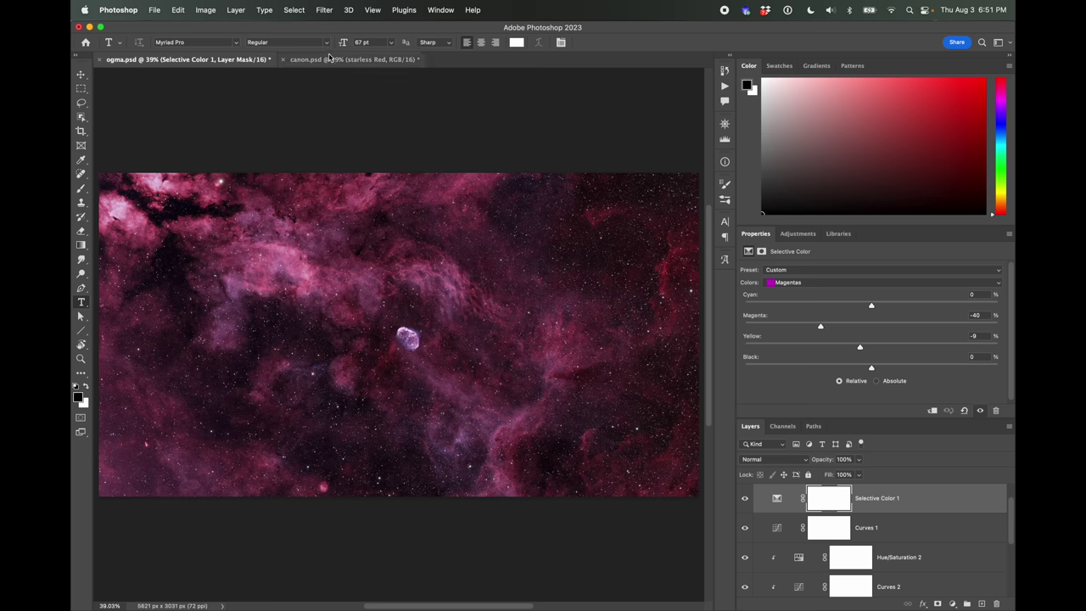
click(329, 61)
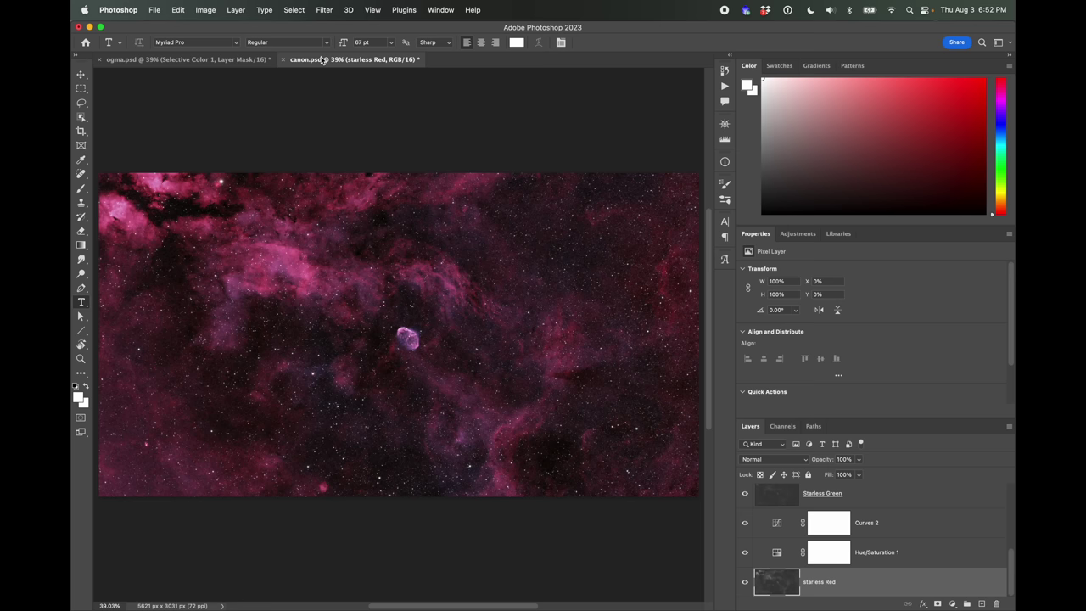
click(230, 65)
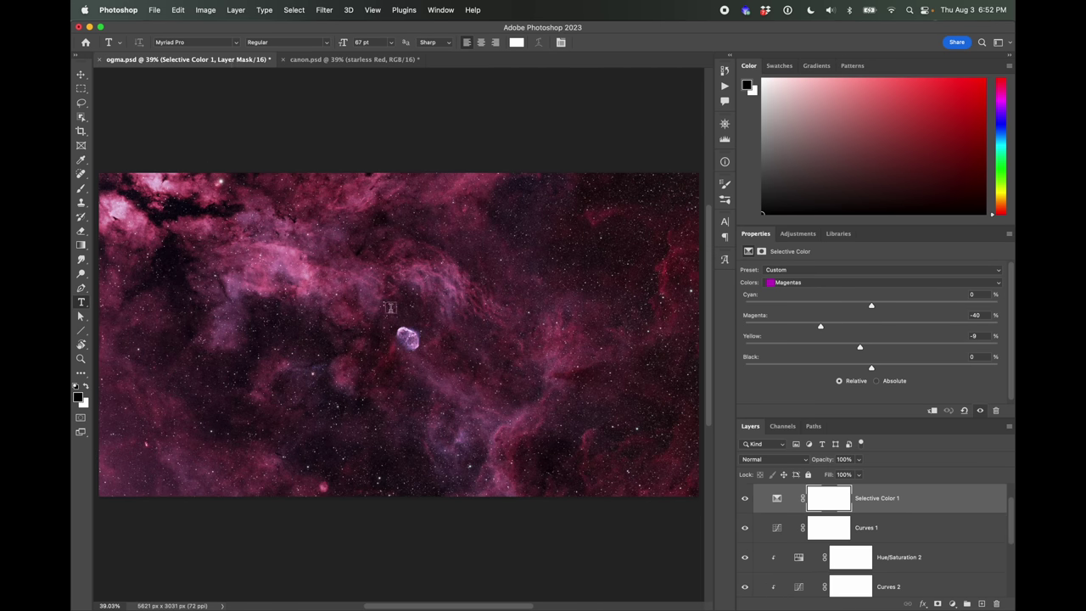
Step: Arrange the ogma.psd and canon.psd windows side by side in two vertical panes
click(431, 10)
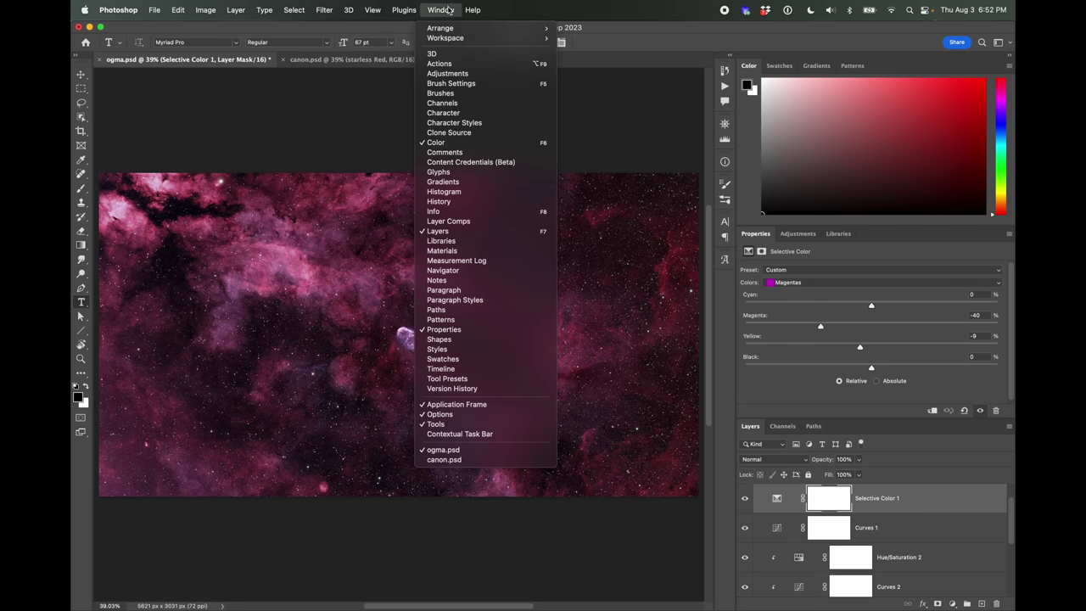
mouse_move(451, 42)
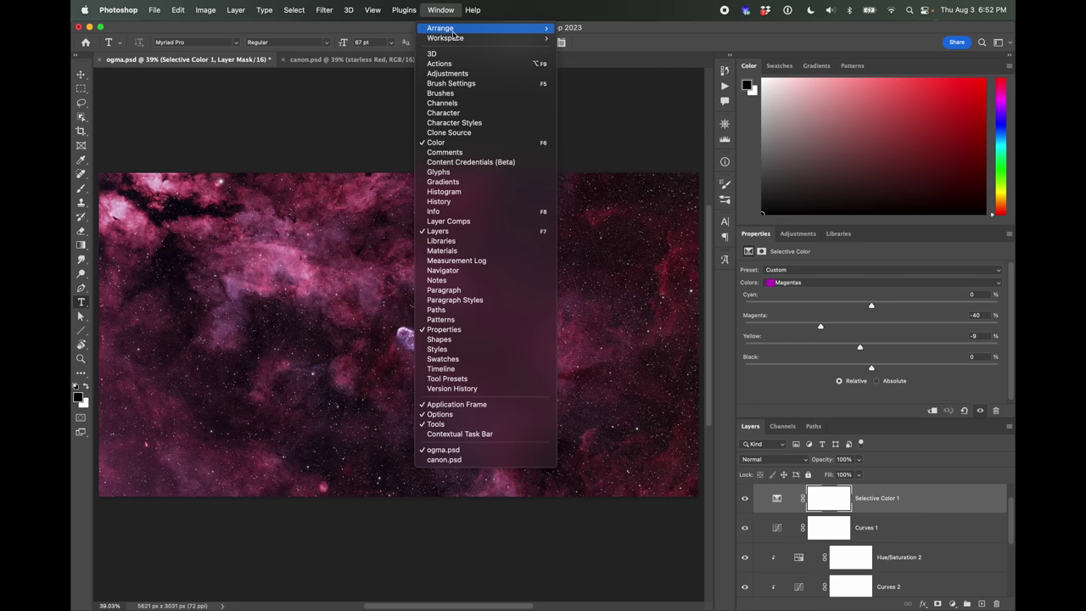
click(610, 60)
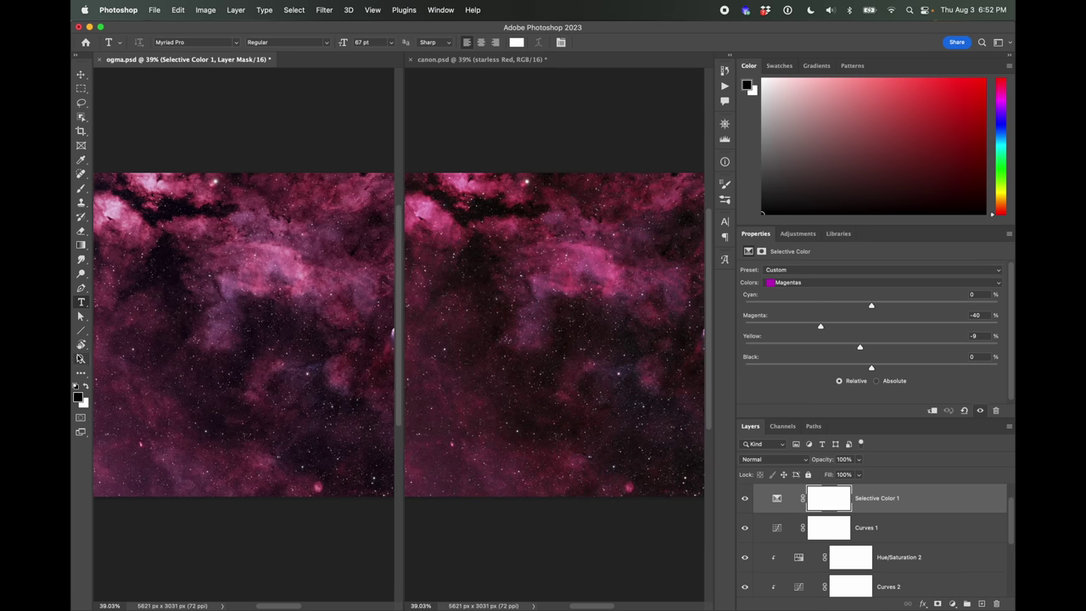
Step: Zoom both images together to 100% around the small bright Crescent-shaped nebula to compare their detail
click(80, 360)
click(308, 319)
click(308, 320)
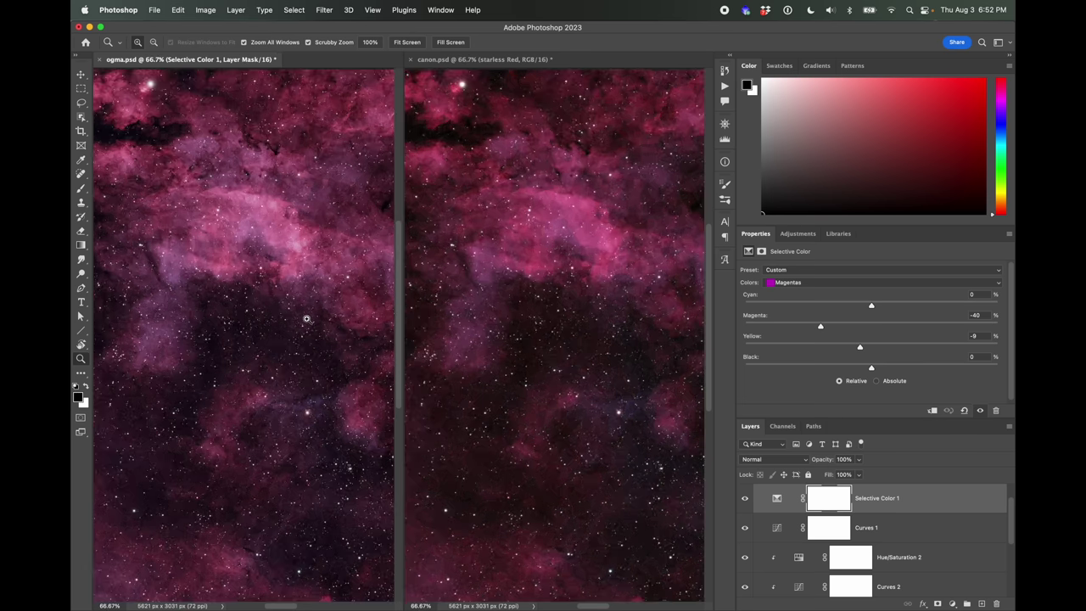
drag(334, 286, 138, 295)
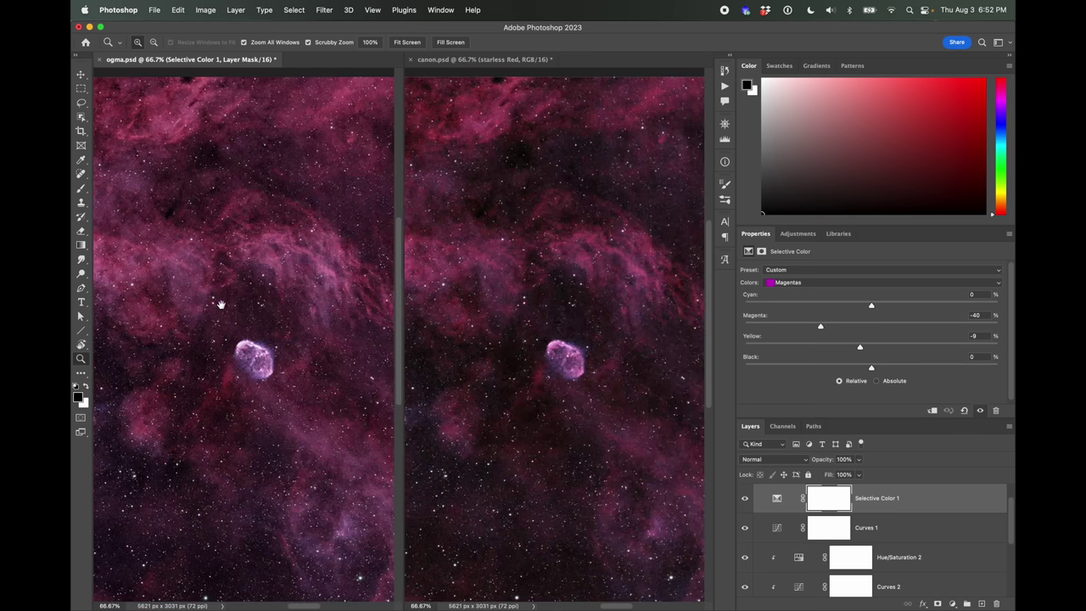
click(288, 317)
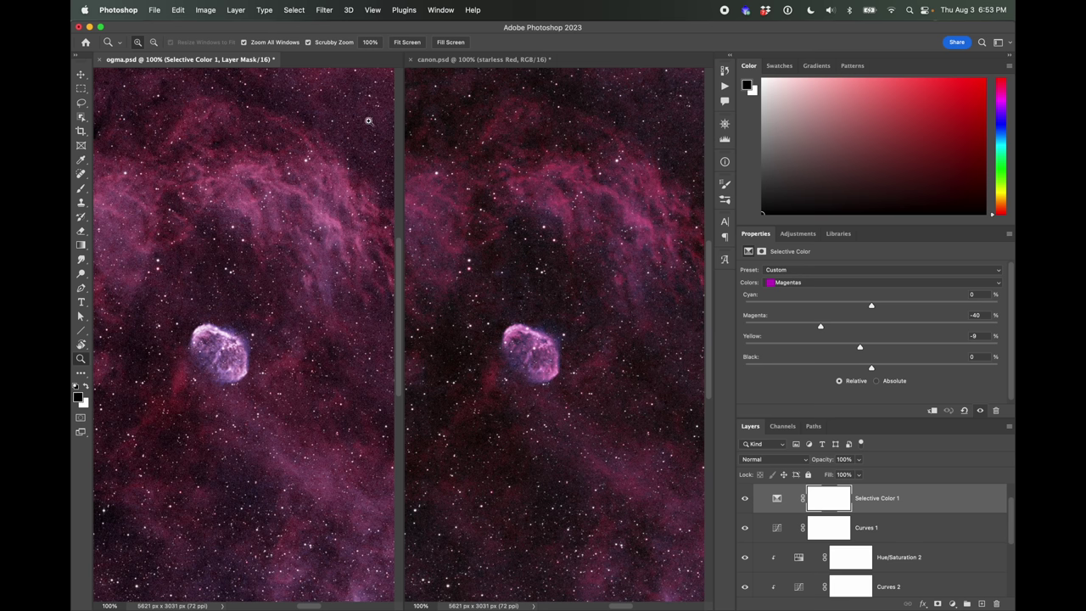
Step: Fit both ogma.psd and canon.psd to their panes so each whole image can be compared
click(407, 42)
click(455, 61)
click(416, 42)
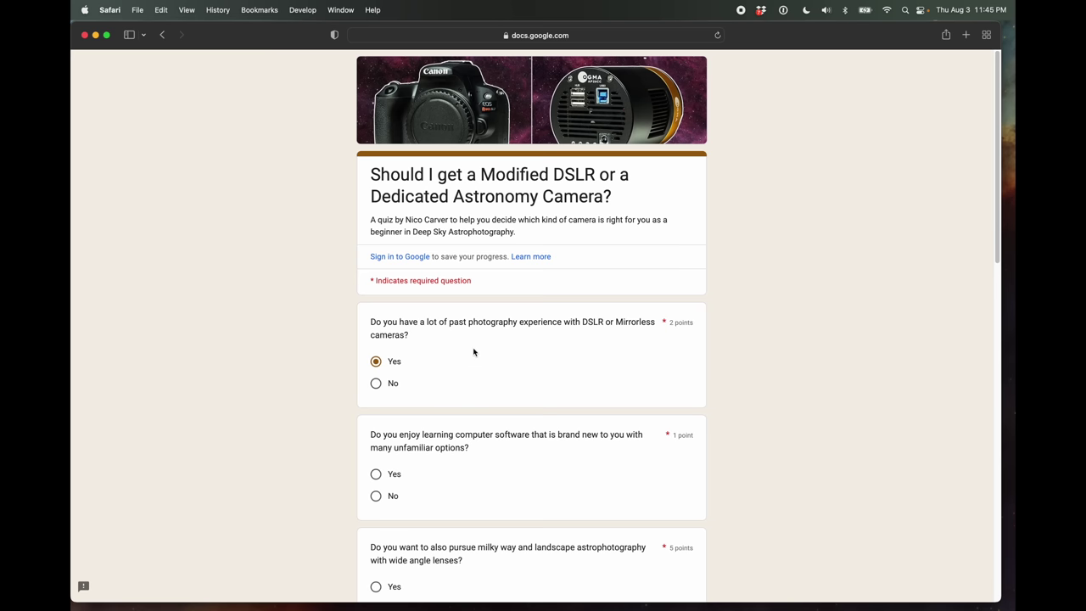
Step: In Safari, view the score of the Modified DSLR or Dedicated Astronomy Camera quiz, and return to the page explaining the score ranges
scroll(471, 373, down, 2)
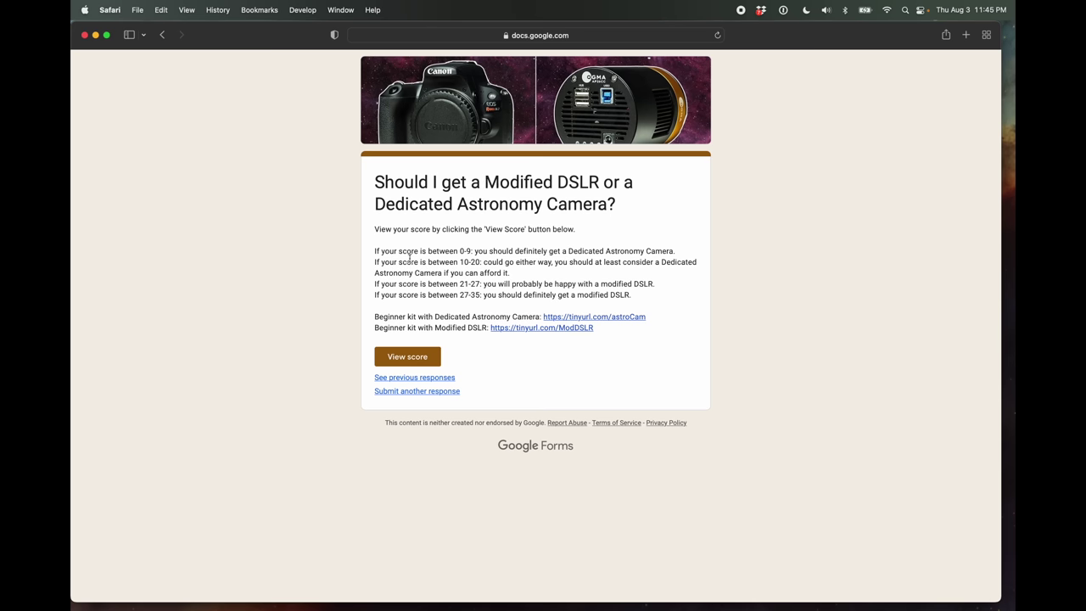
click(411, 358)
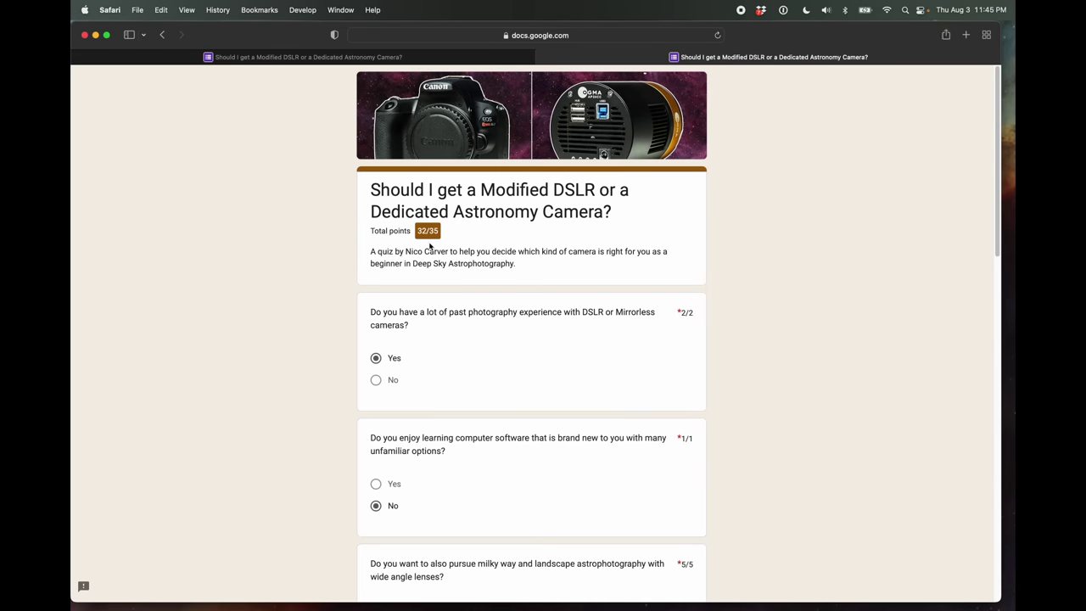
click(417, 240)
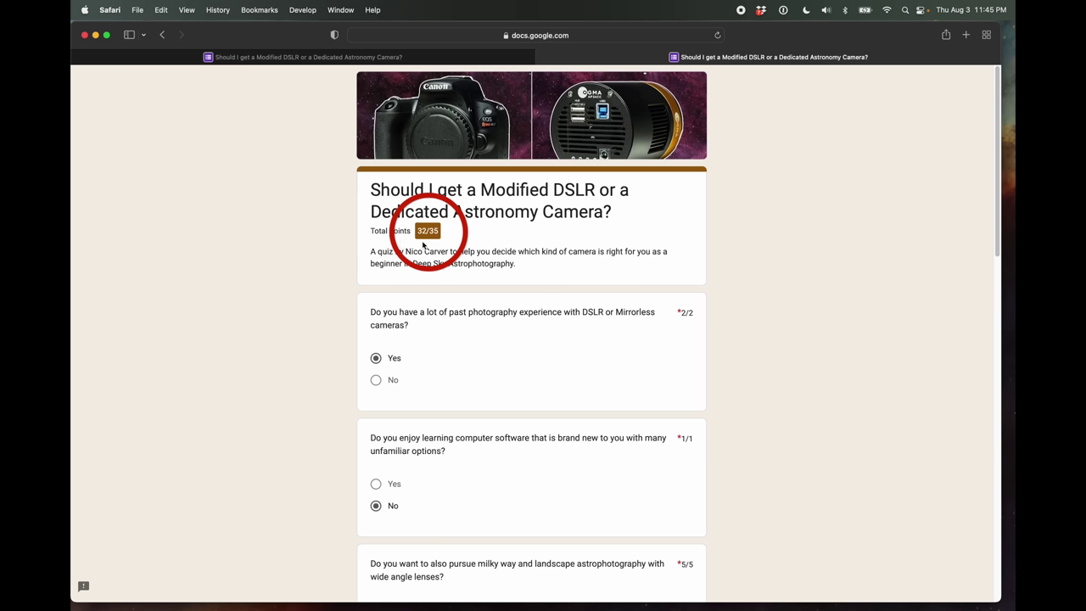
click(428, 57)
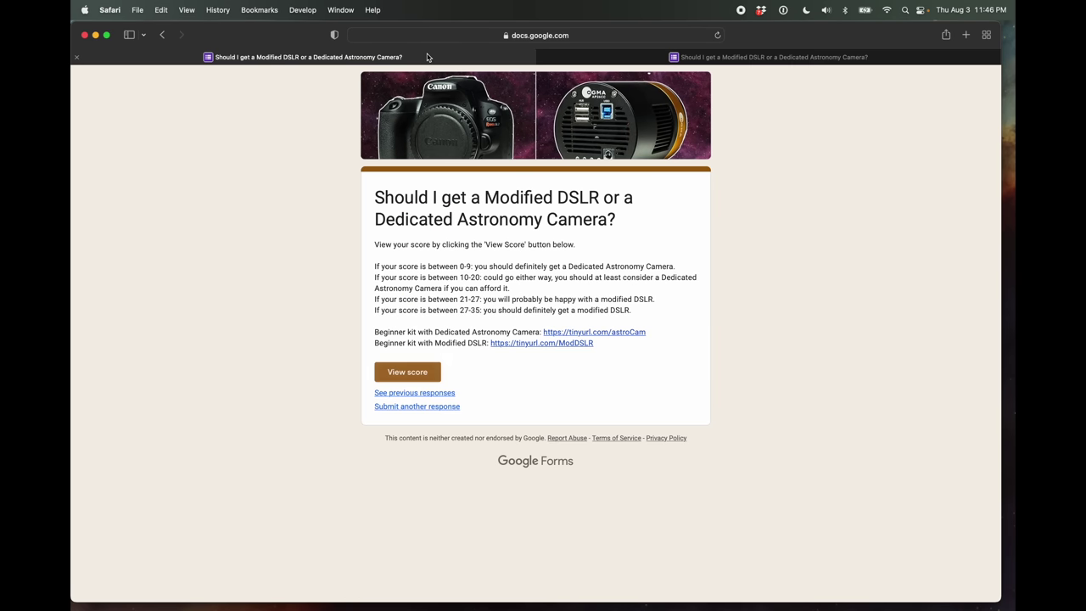